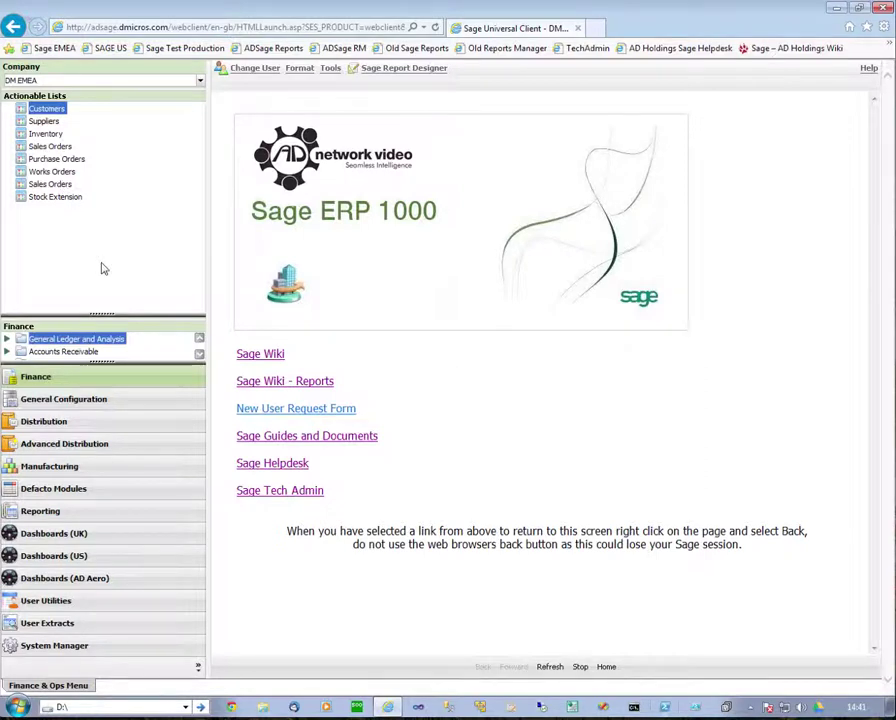
Open the ADSalesOrders actionable list for DM EMEA using the second Sales Orders entry.
{"action": "left_click", "coordinate": [46, 184]}
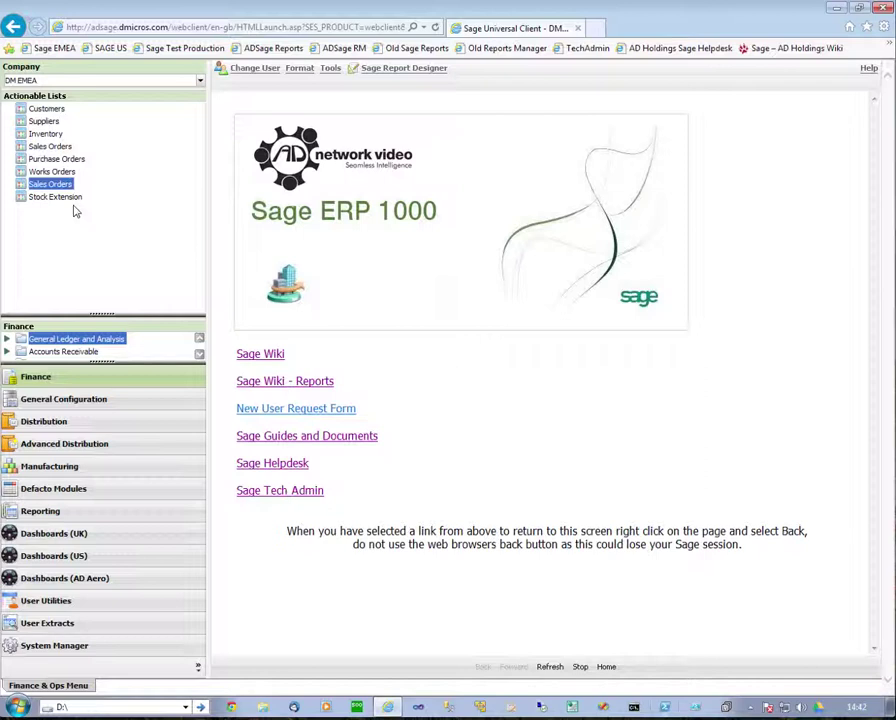
{"action": "double_click", "coordinate": [52, 185]}
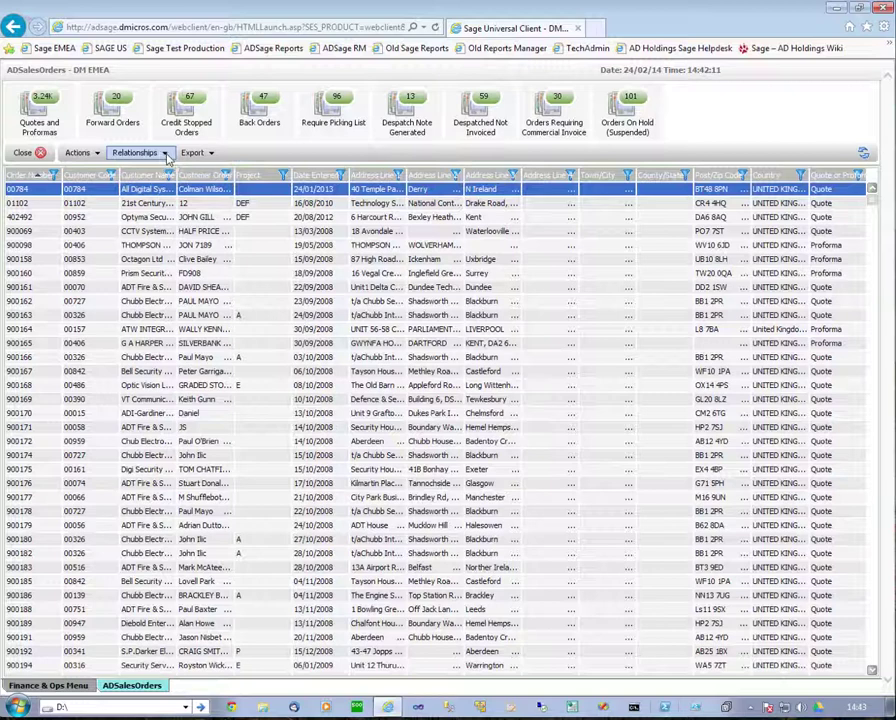
Review the columns available for the Quotes and Proformas list in the Column Selector and leave it without saving.
{"action": "left_click", "coordinate": [219, 153]}
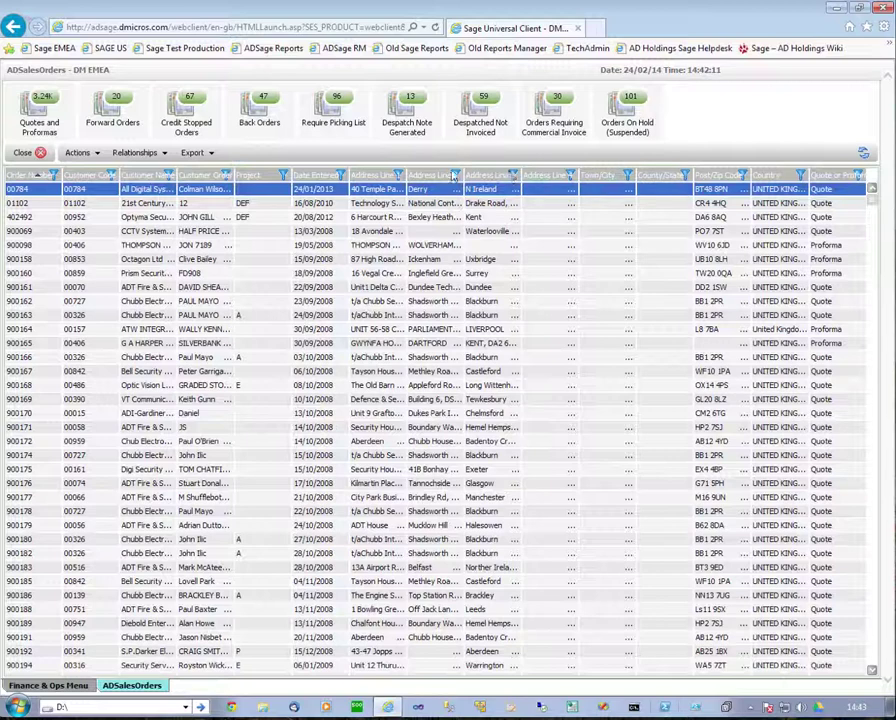
{"action": "left_click", "coordinate": [211, 153]}
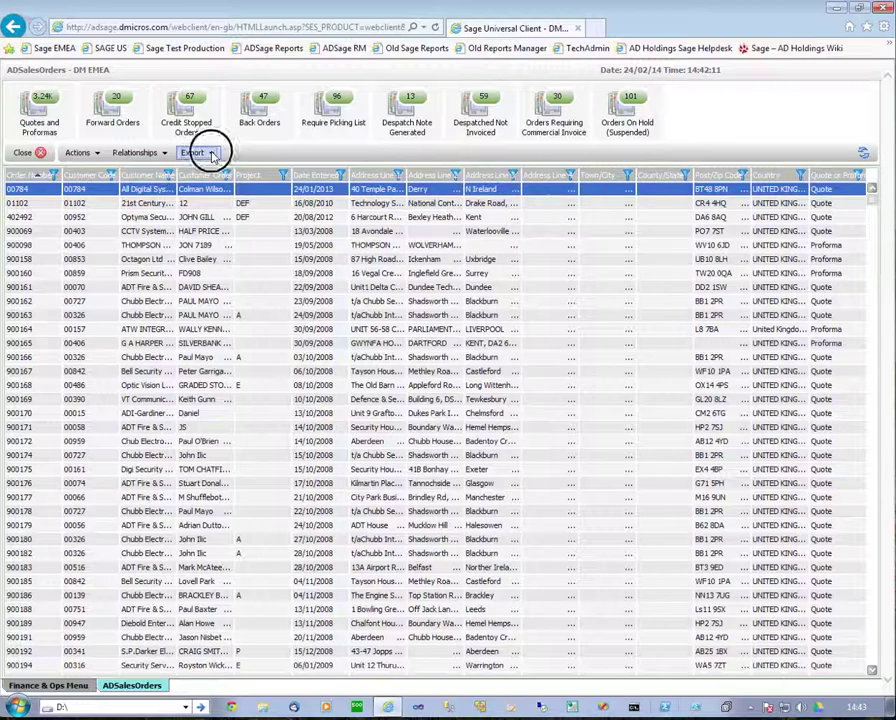
{"action": "left_click", "coordinate": [227, 171]}
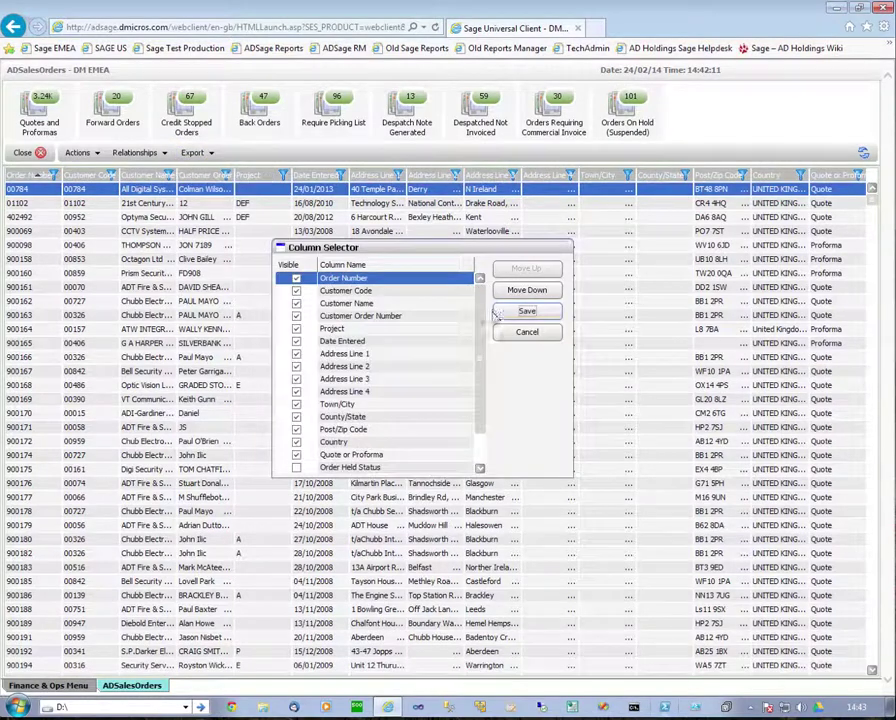
{"action": "left_click_drag", "start_coordinate": [487, 298], "coordinate": [486, 402]}
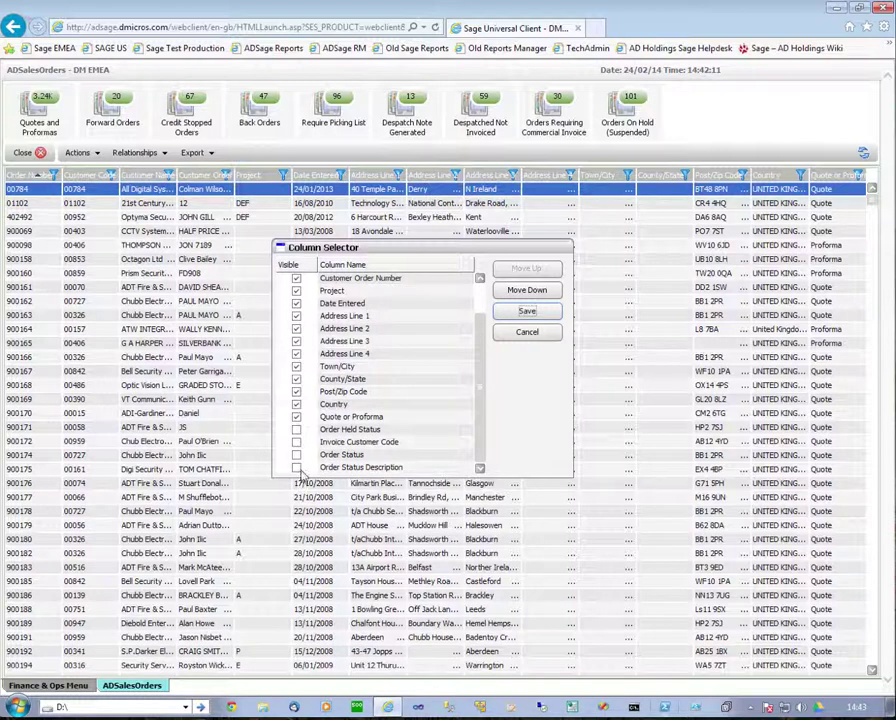
{"action": "left_click", "coordinate": [527, 333]}
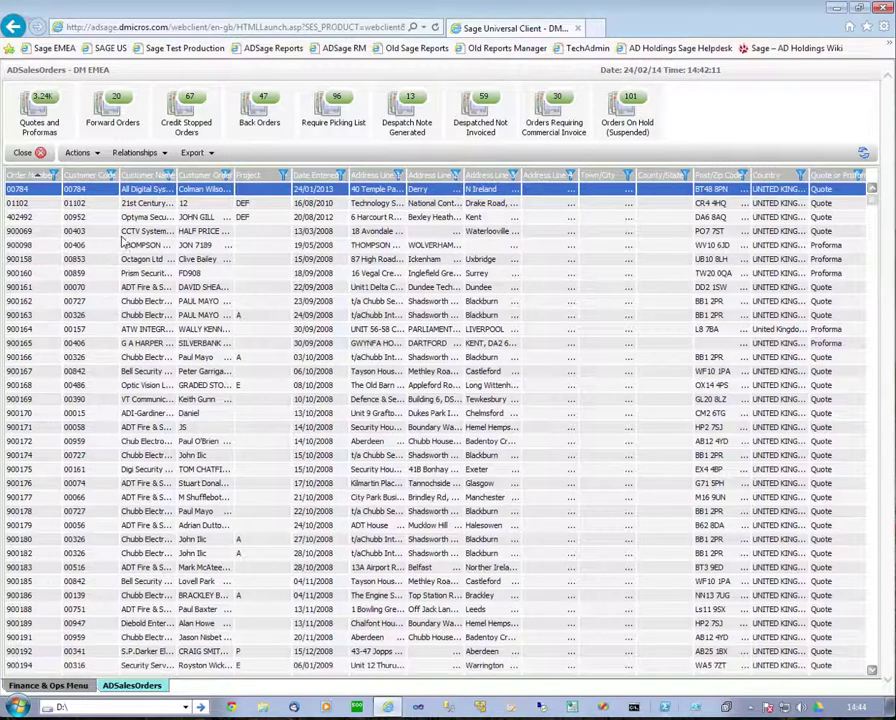
Look through the Back Orders, Despatch Note Generated, Despatched Not Invoiced, Require Picking List, and Quotes and Proformas lists.
{"action": "left_click", "coordinate": [259, 120]}
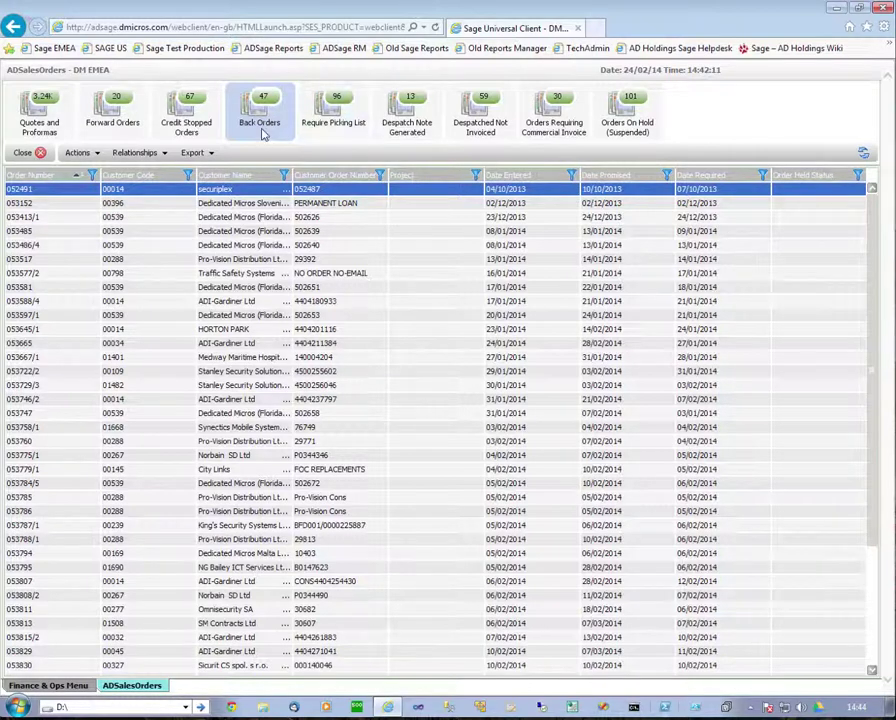
{"action": "left_click", "coordinate": [408, 119]}
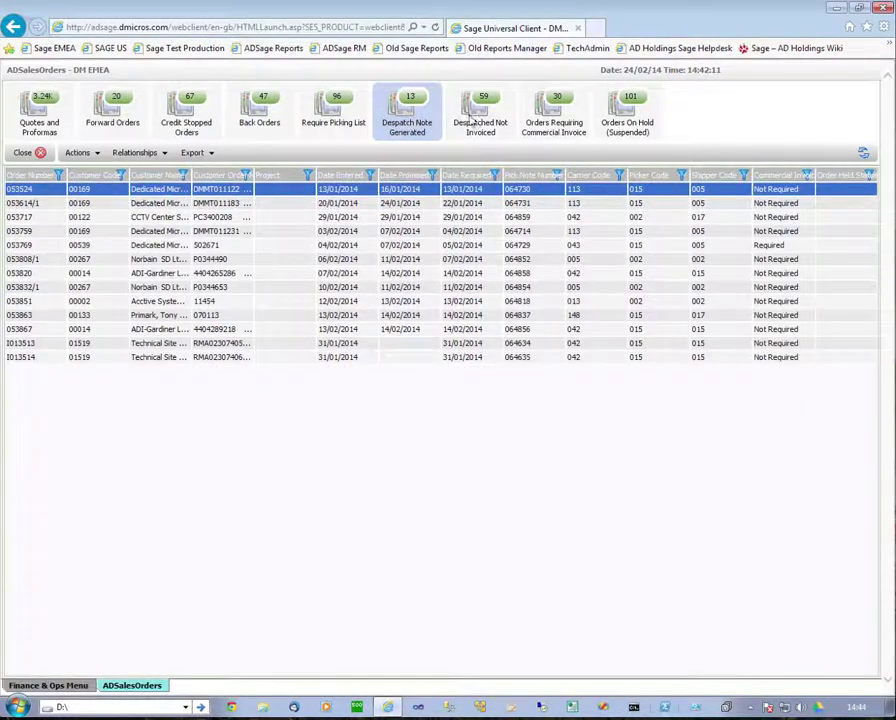
{"action": "left_click", "coordinate": [476, 117]}
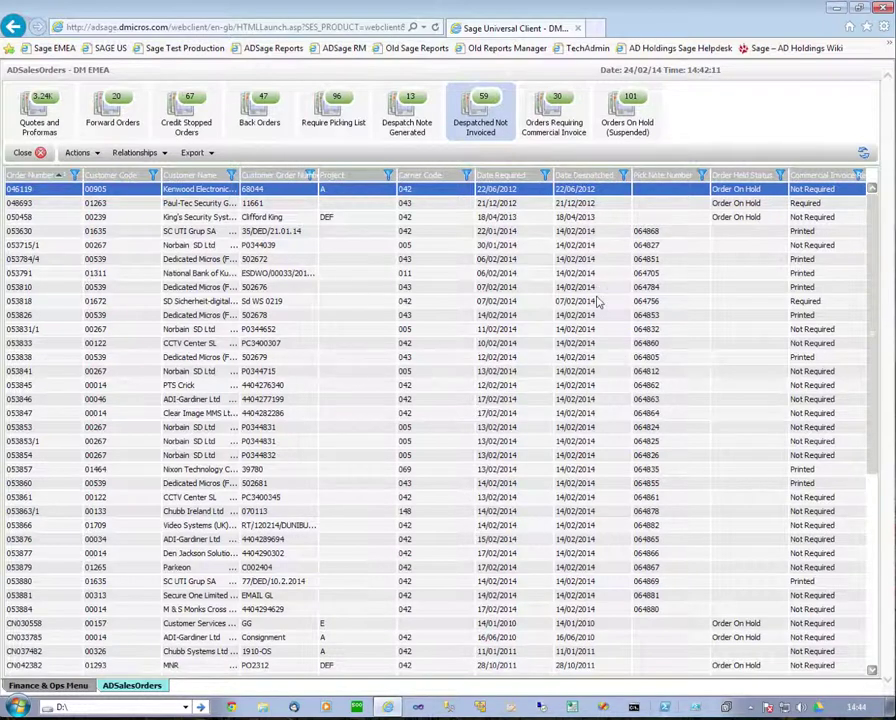
{"action": "left_click", "coordinate": [332, 112]}
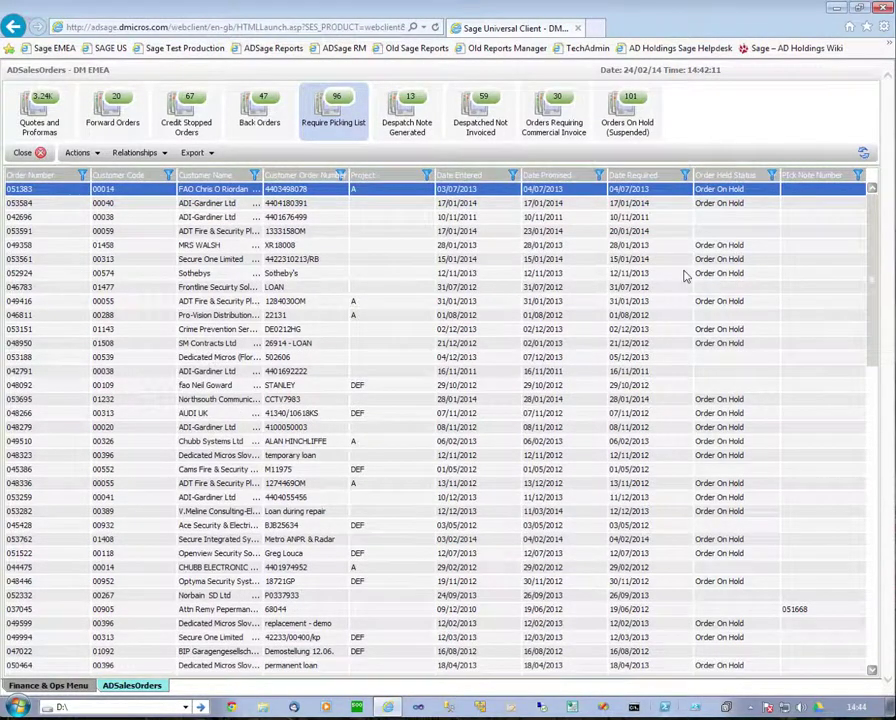
{"action": "left_click", "coordinate": [36, 108]}
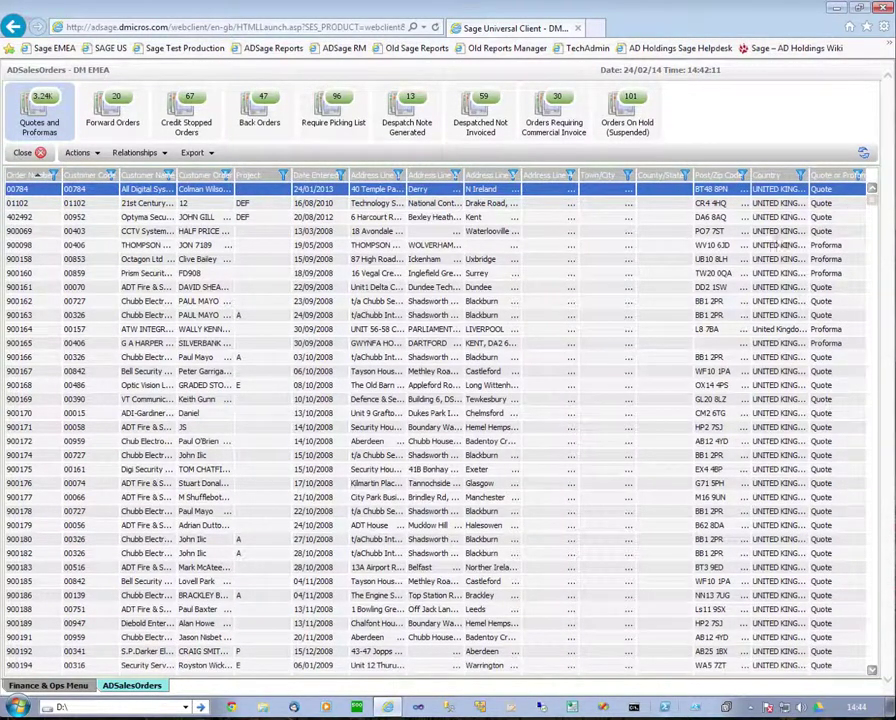
Examine the Orders On Hold (Suspended) list down to its despatched orders, and check Orders Requiring Commercial Invoice.
{"action": "left_click", "coordinate": [626, 118]}
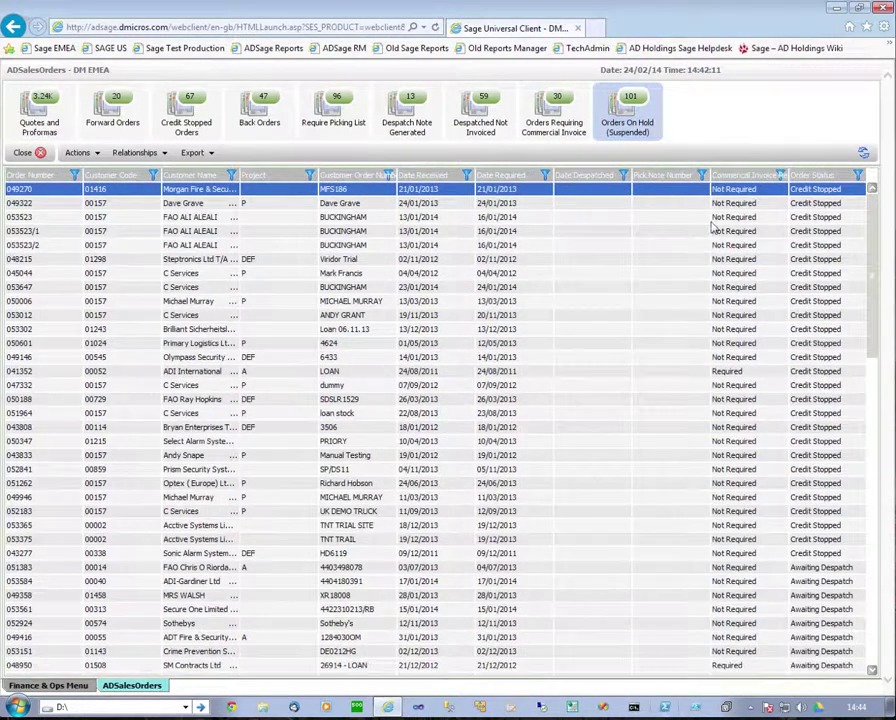
{"action": "left_click", "coordinate": [876, 256]}
{"action": "left_click_drag", "start_coordinate": [876, 256], "coordinate": [880, 600]}
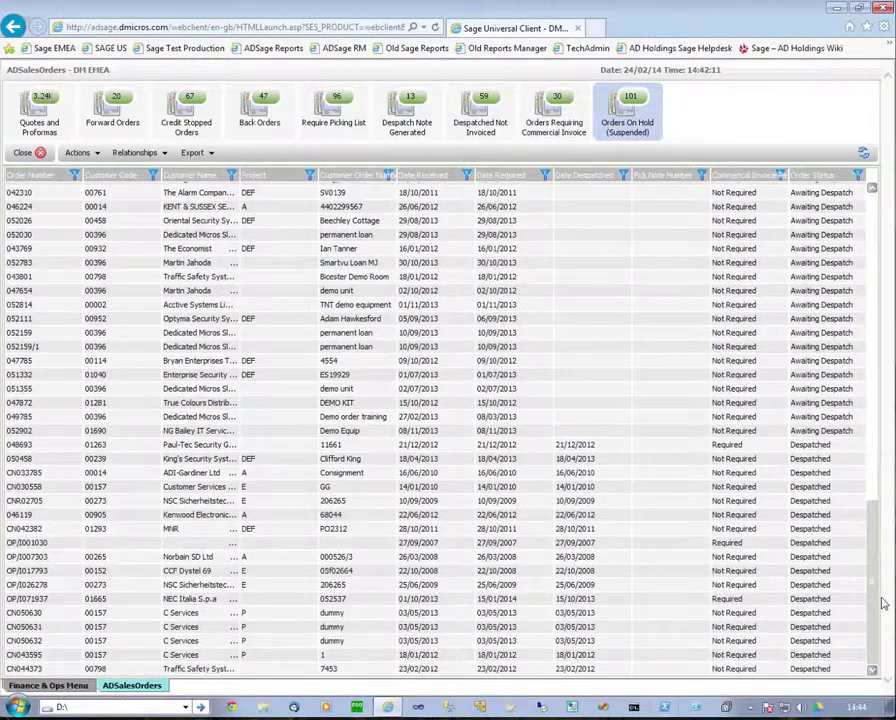
{"action": "left_click", "coordinate": [876, 578]}
{"action": "left_click", "coordinate": [656, 448]}
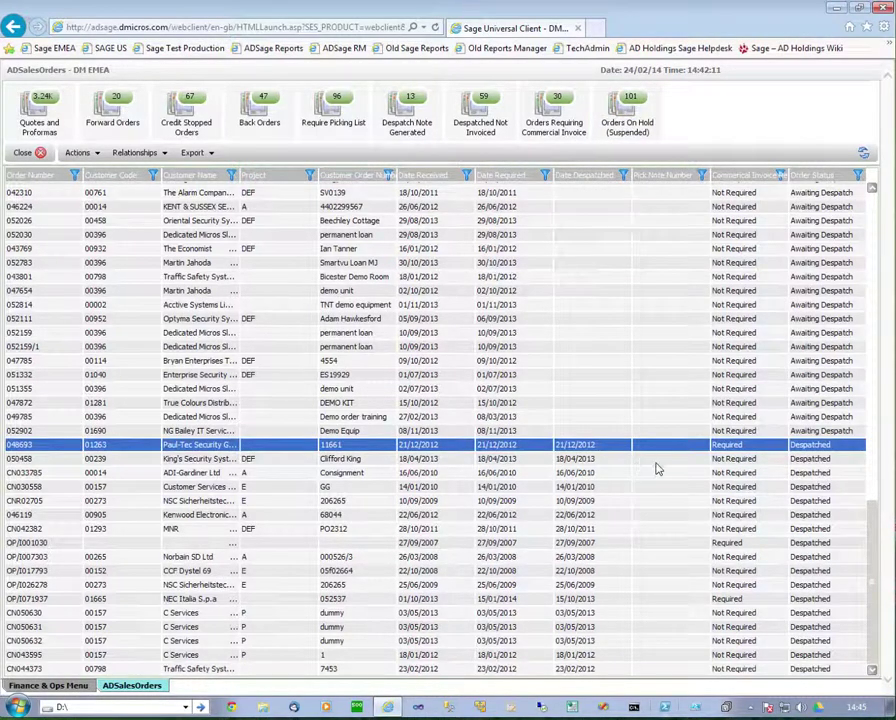
{"action": "left_click", "coordinate": [765, 460]}
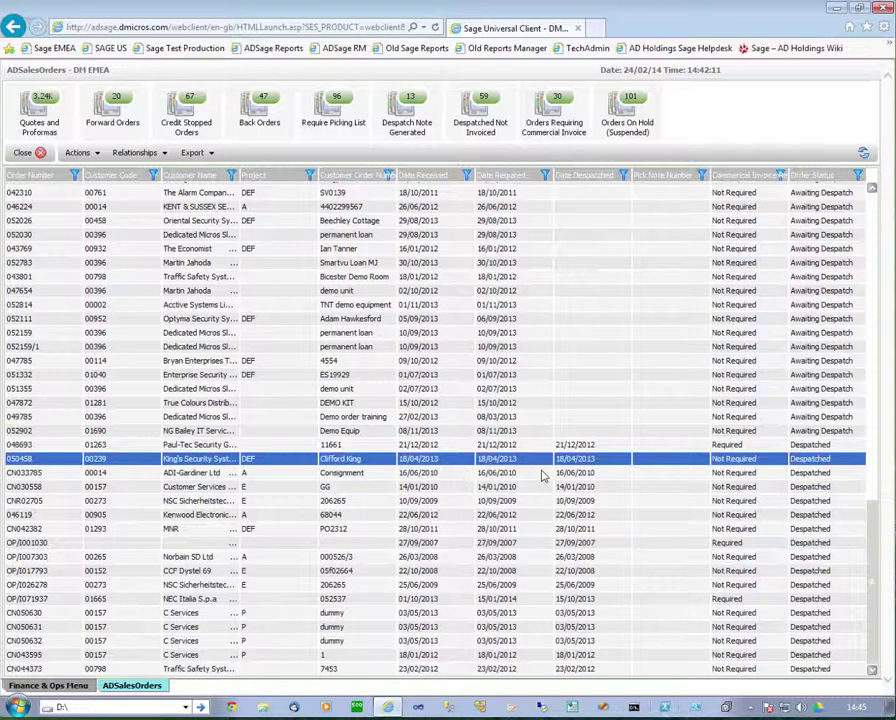
{"action": "left_click", "coordinate": [553, 117]}
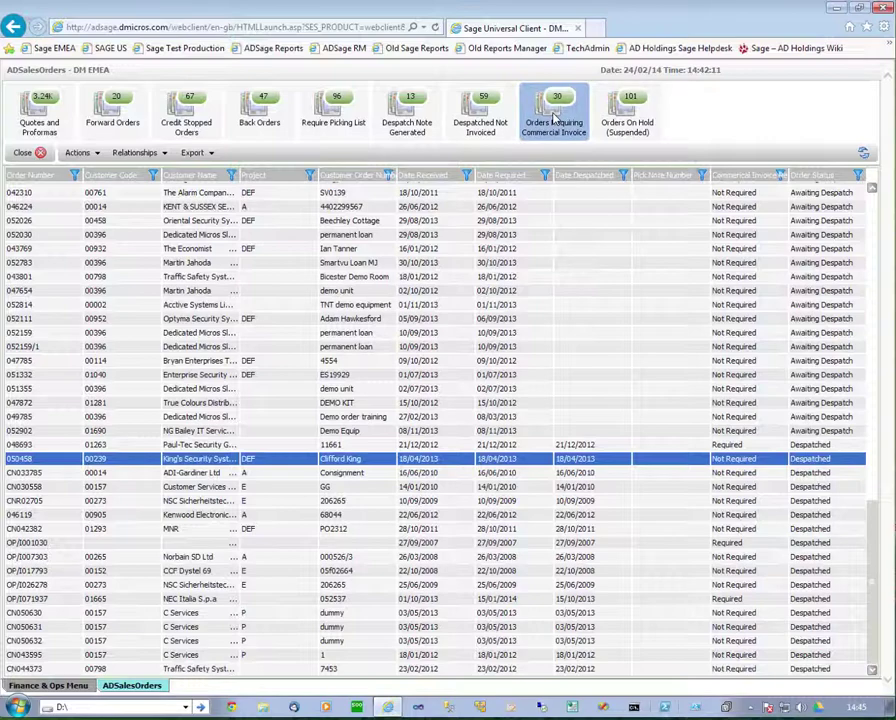
In the Despatch Note Generated list, move Carrier Code after Customer Name and Customer Order Number before Date Required.
{"action": "left_click", "coordinate": [422, 123]}
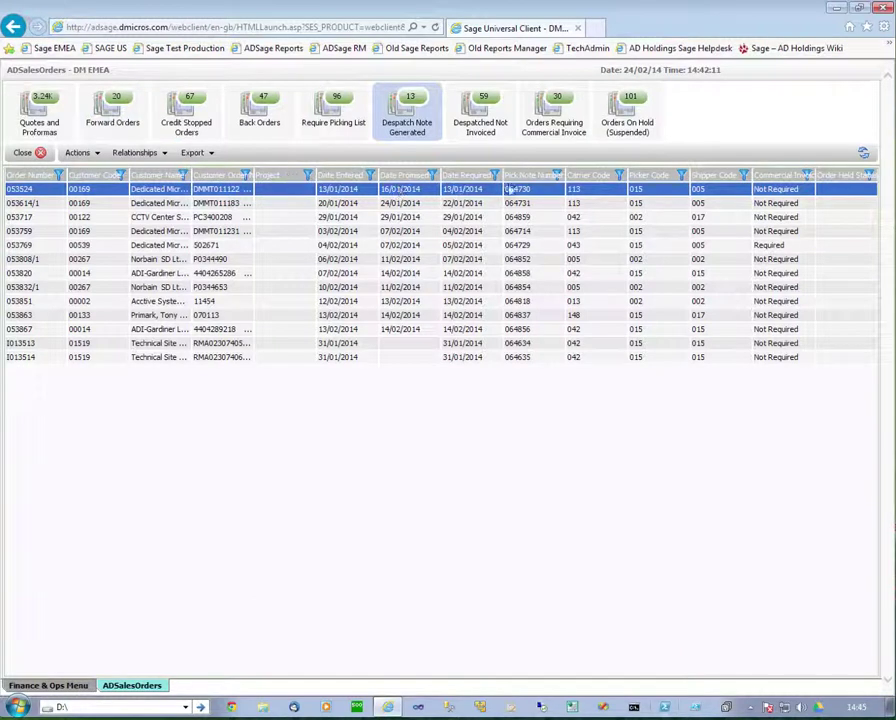
{"action": "left_click_drag", "start_coordinate": [601, 179], "coordinate": [491, 177]}
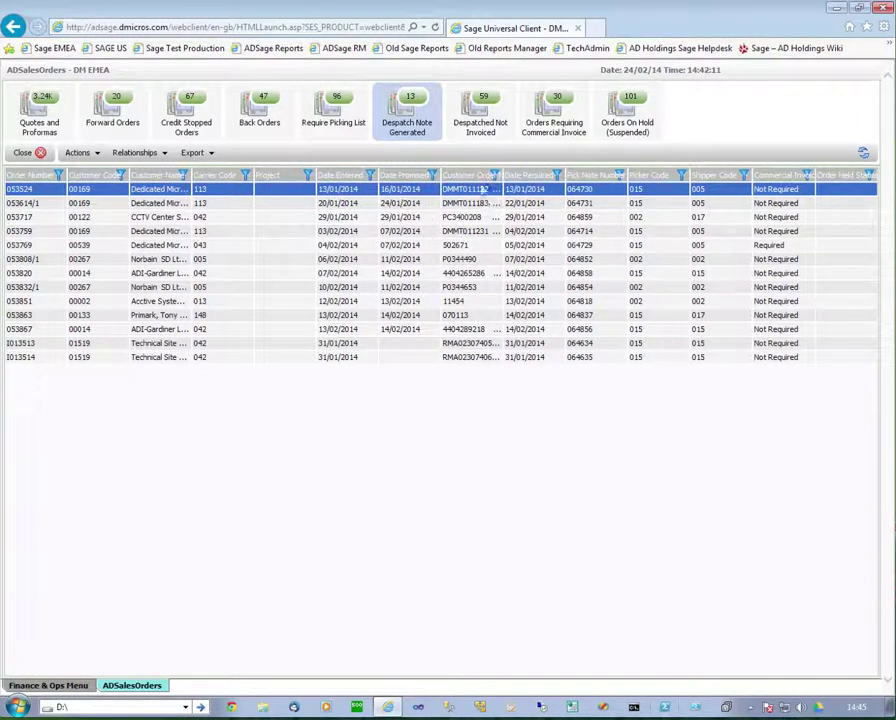
Review the sort options and filter types for the Customer Order Number column without applying any.
{"action": "left_click", "coordinate": [493, 175]}
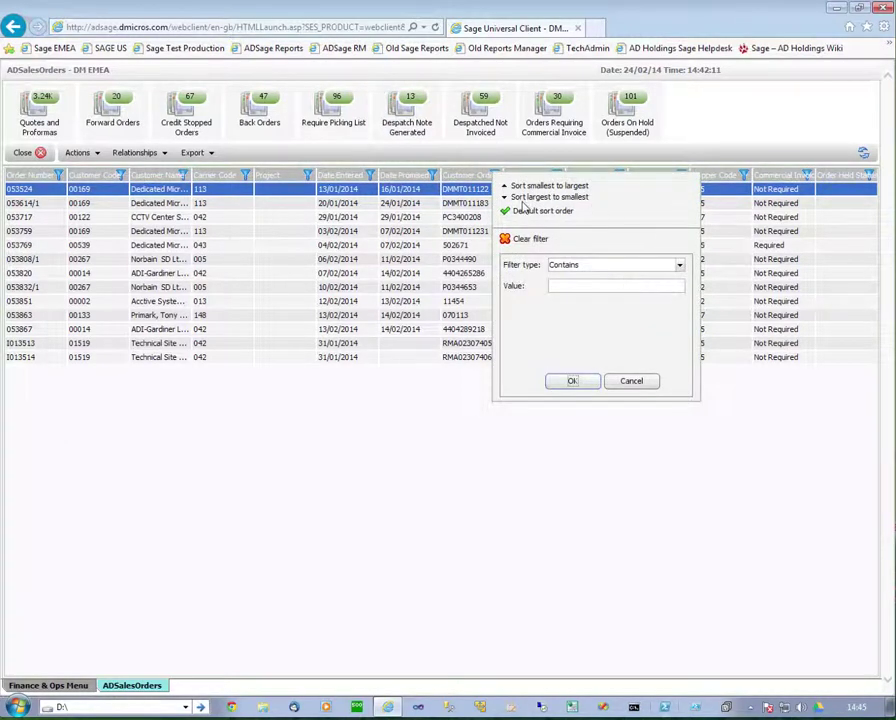
{"action": "left_click", "coordinate": [679, 265]}
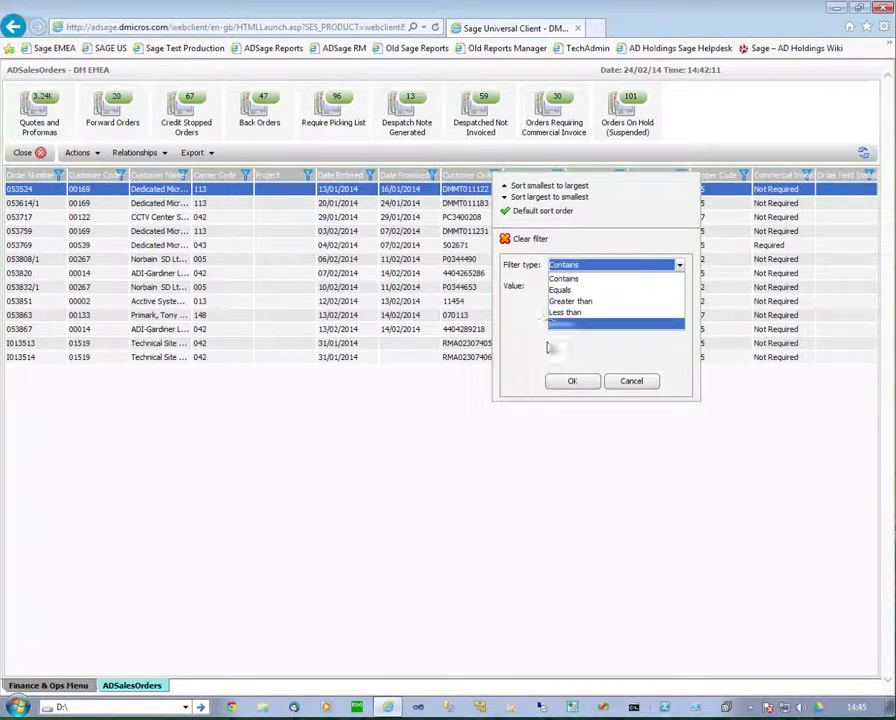
{"action": "left_click", "coordinate": [631, 381]}
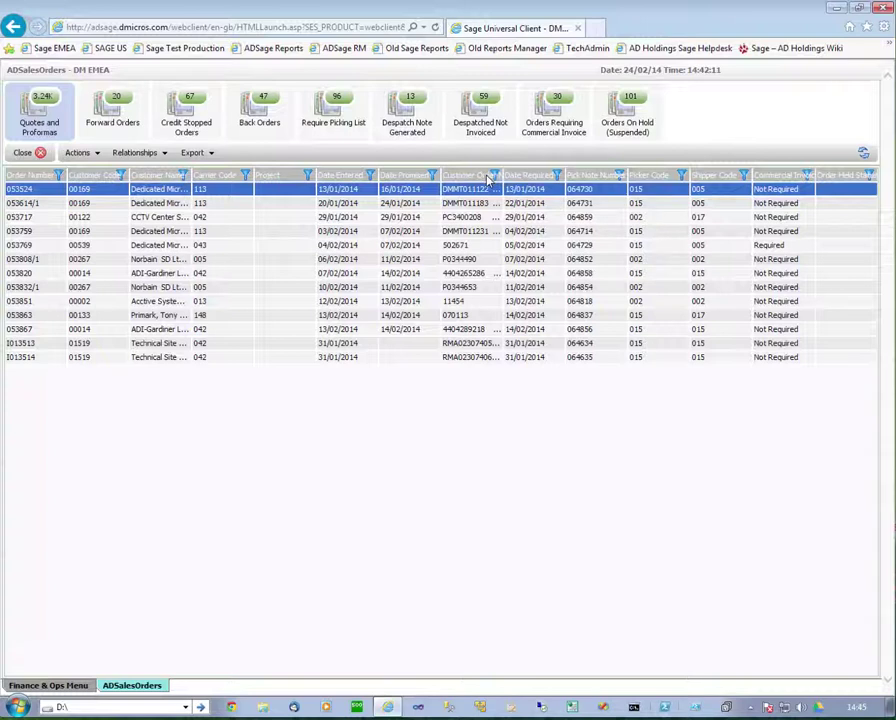
Sort the list by Customer Order Number ascending and descending, and return it to the default order.
{"action": "left_click", "coordinate": [487, 176]}
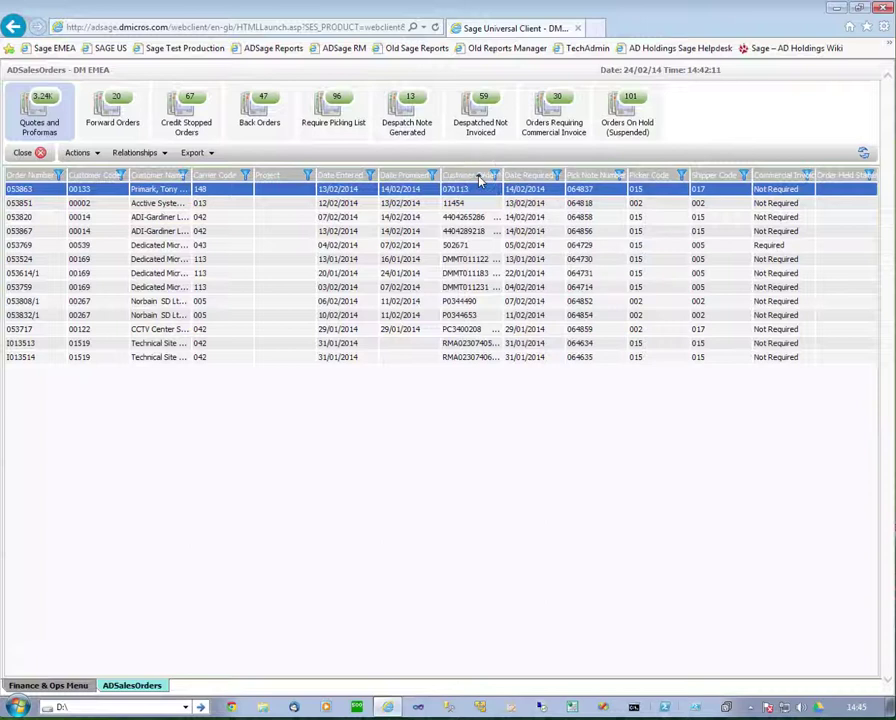
{"action": "left_click", "coordinate": [480, 178]}
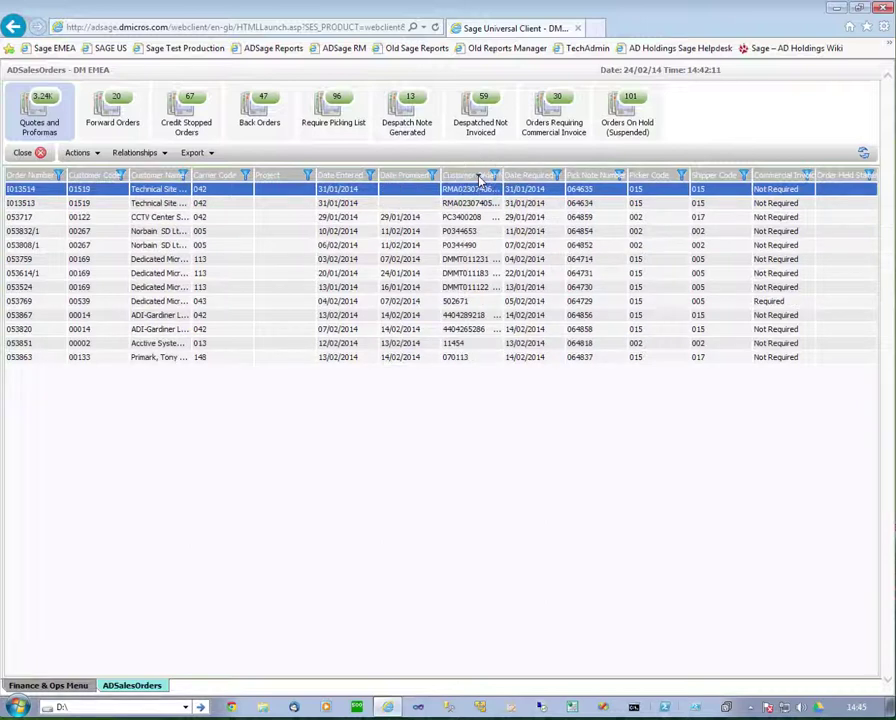
{"action": "left_click", "coordinate": [480, 178]}
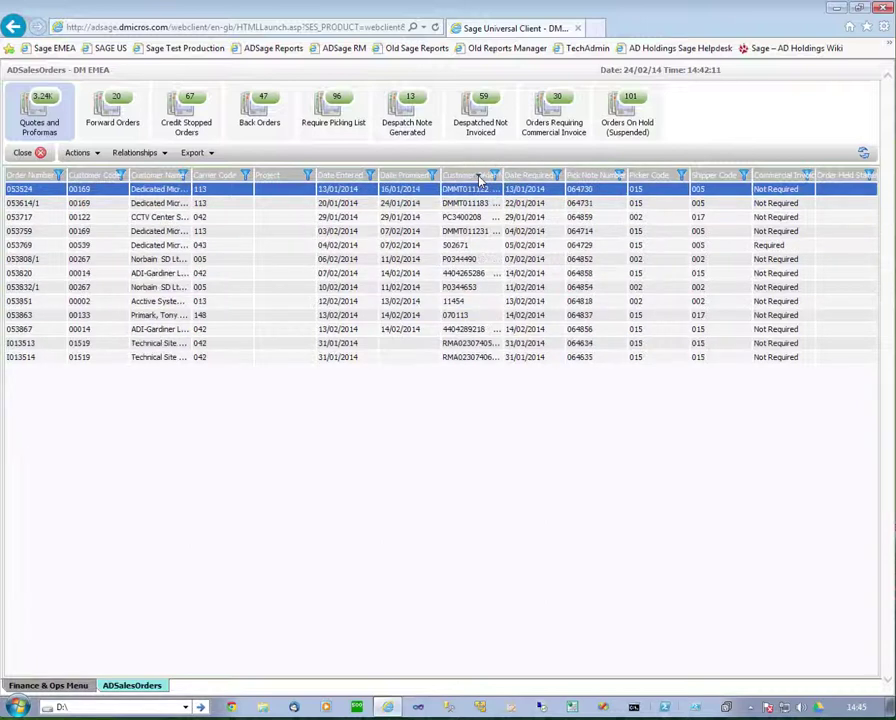
Export the Despatch Note Generated list to Excel and open the resulting file in LibreOffice Calc.
{"action": "left_click", "coordinate": [211, 153]}
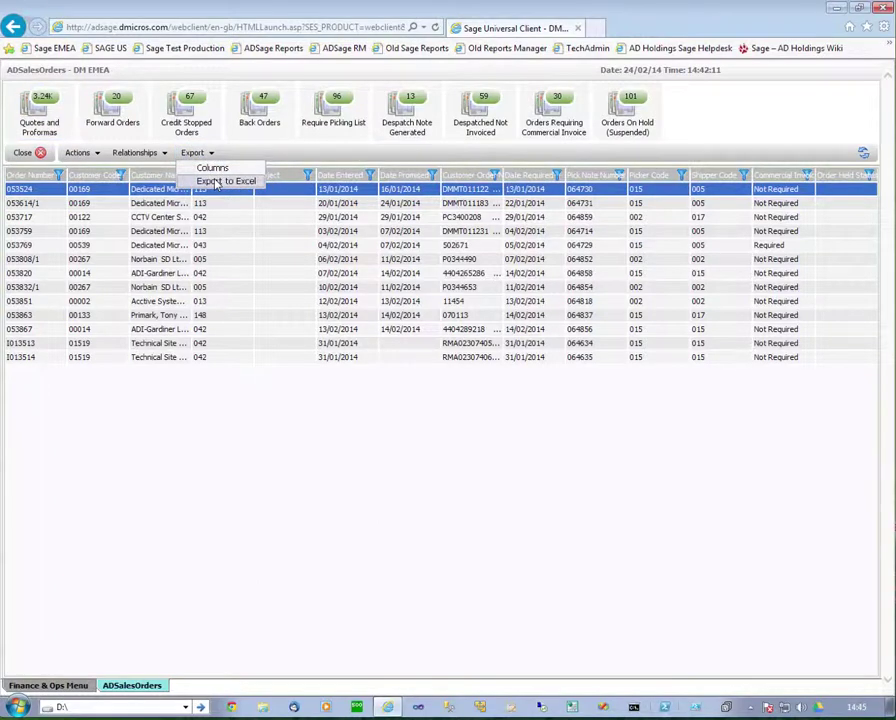
{"action": "left_click", "coordinate": [222, 181]}
{"action": "left_click", "coordinate": [398, 399]}
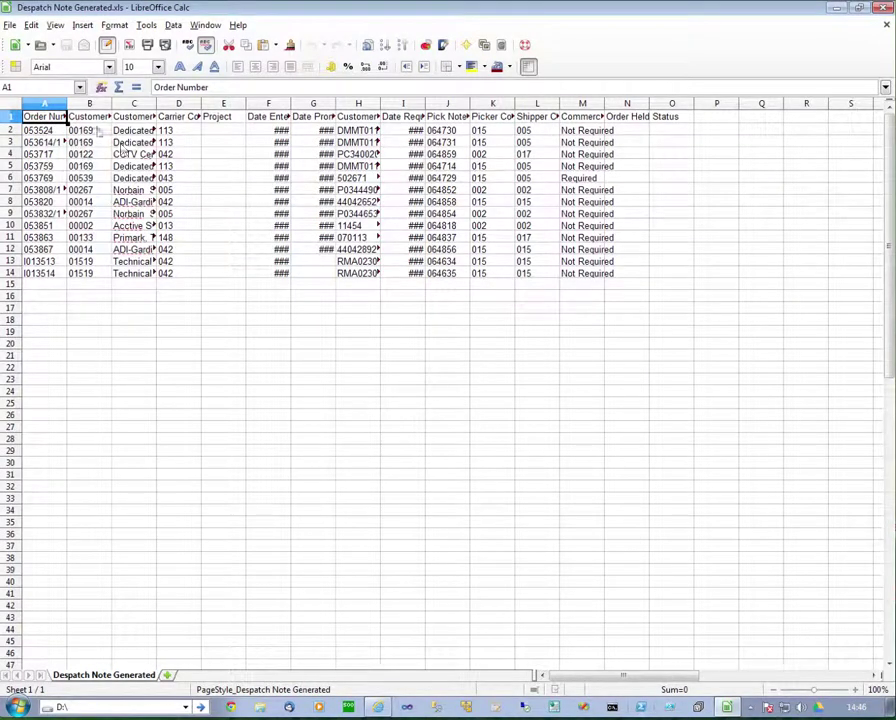
Widen the Customer Name column in the exported spreadsheet to read the full names, and close the file.
{"action": "left_click_drag", "start_coordinate": [156, 103], "coordinate": [338, 103]}
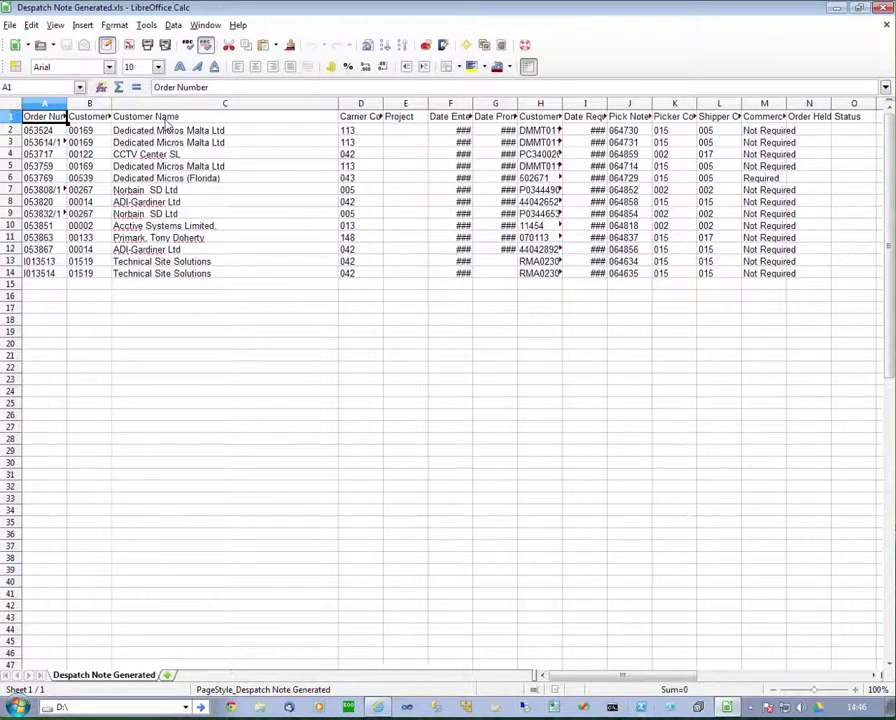
{"action": "left_click", "coordinate": [240, 129]}
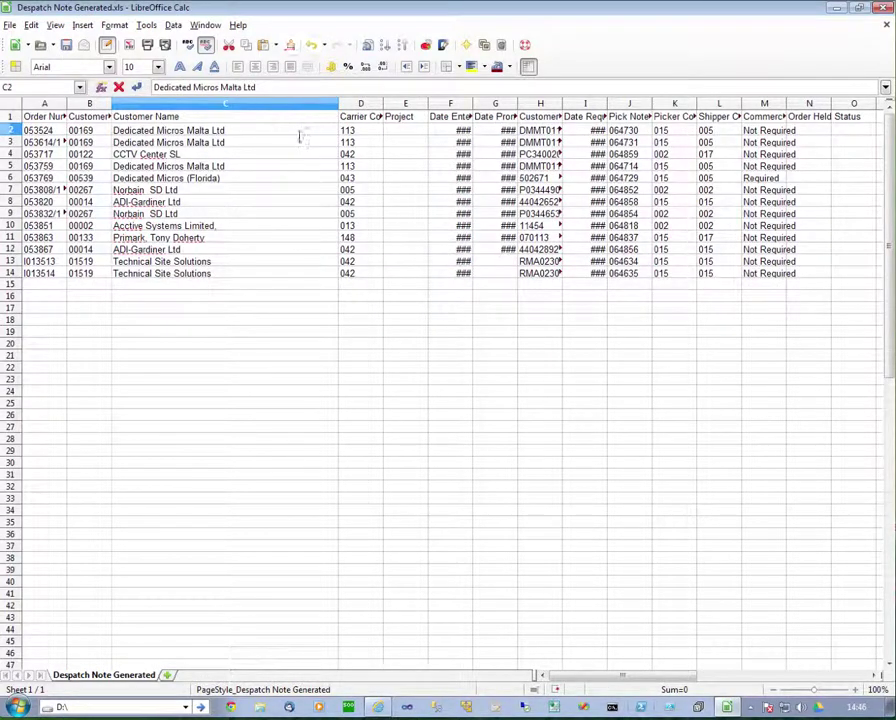
{"action": "left_click", "coordinate": [318, 212]}
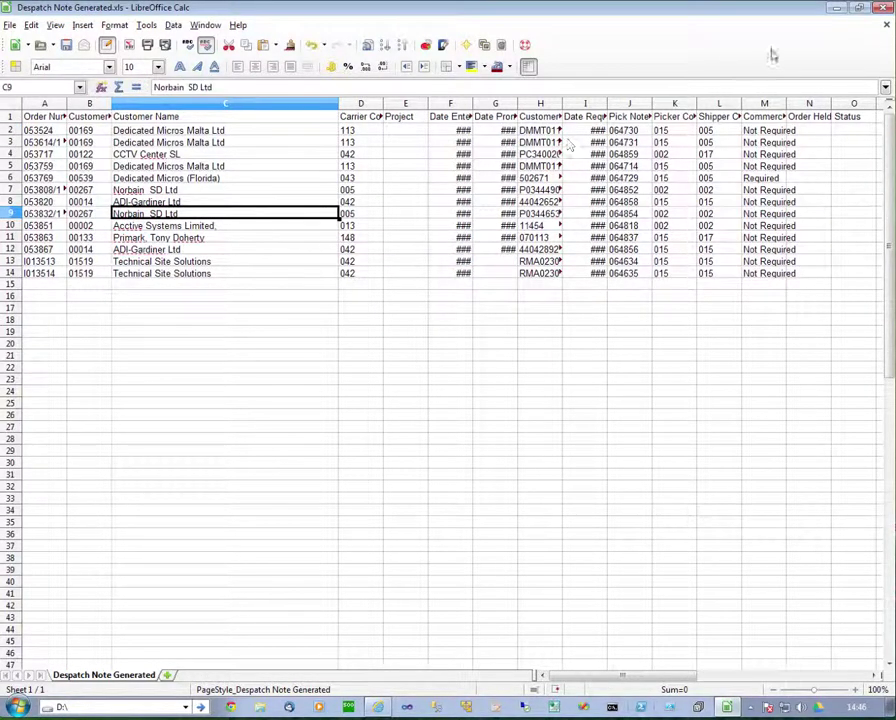
{"action": "left_click", "coordinate": [884, 7]}
{"action": "left_click", "coordinate": [496, 382]}
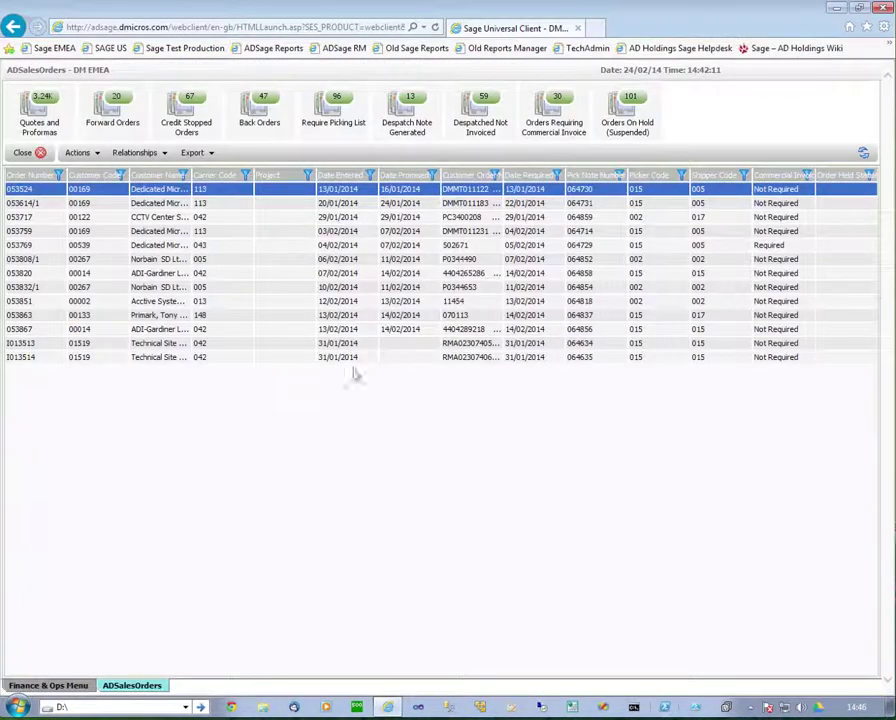
Open the Morgan Fire & Security order from the Credit Stopped Orders list for amendment, and exit without changing it.
{"action": "left_click", "coordinate": [216, 236]}
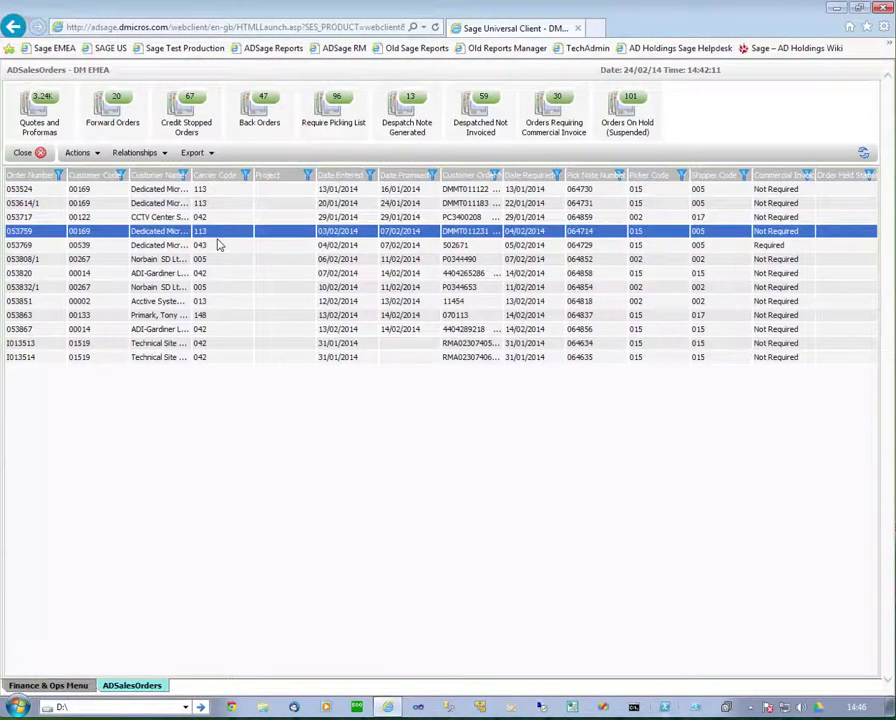
{"action": "left_click", "coordinate": [188, 110]}
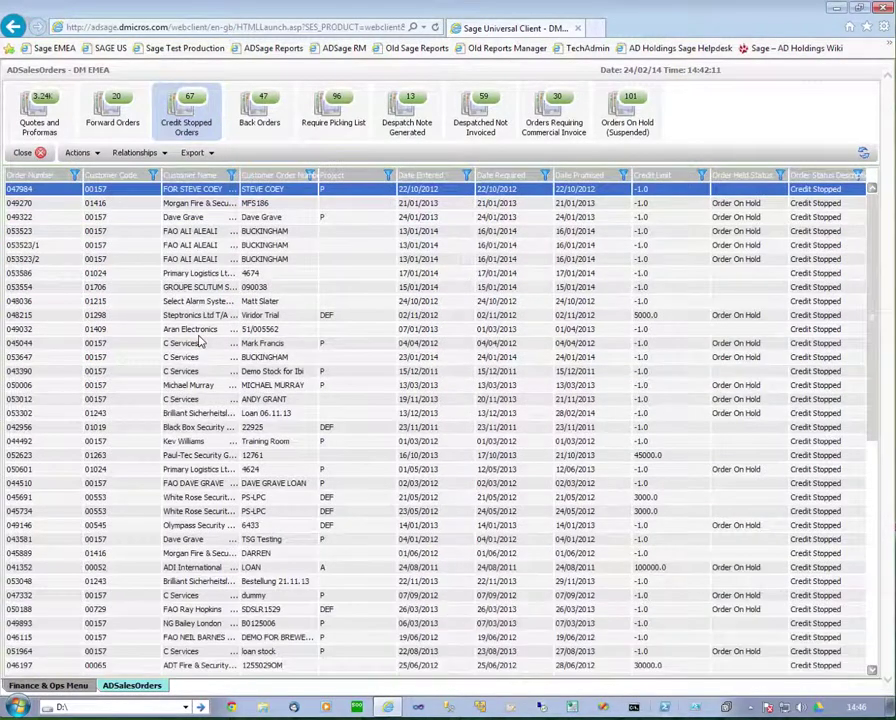
{"action": "left_click", "coordinate": [207, 204]}
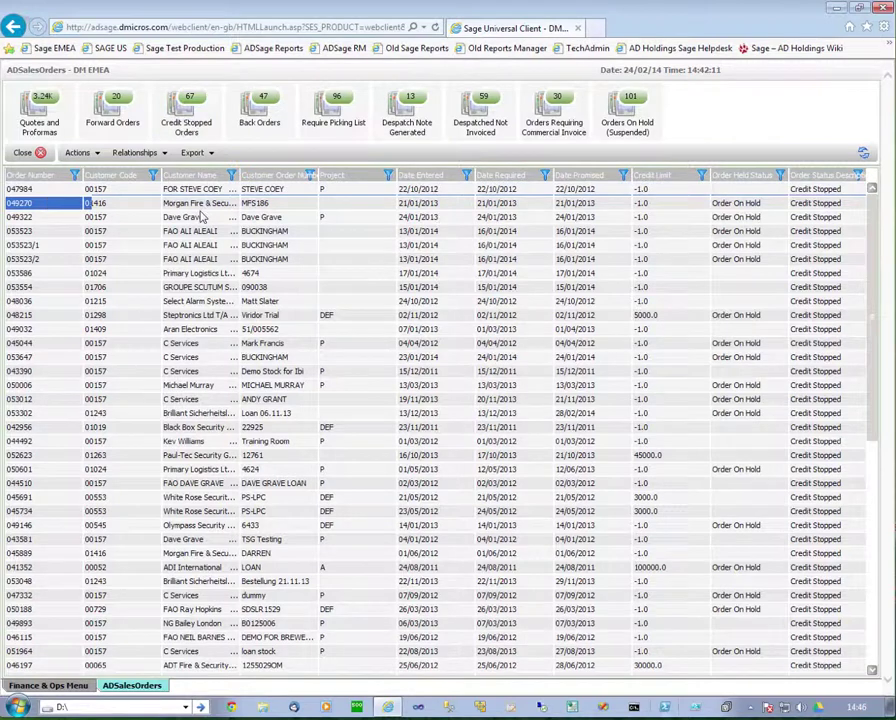
{"action": "left_click", "coordinate": [97, 156]}
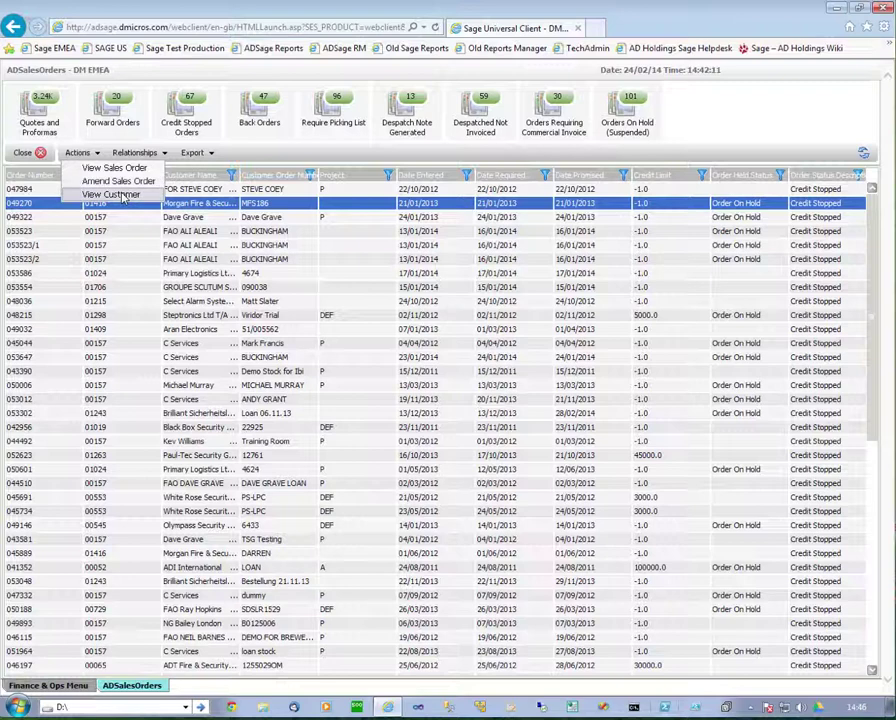
{"action": "left_click", "coordinate": [132, 184]}
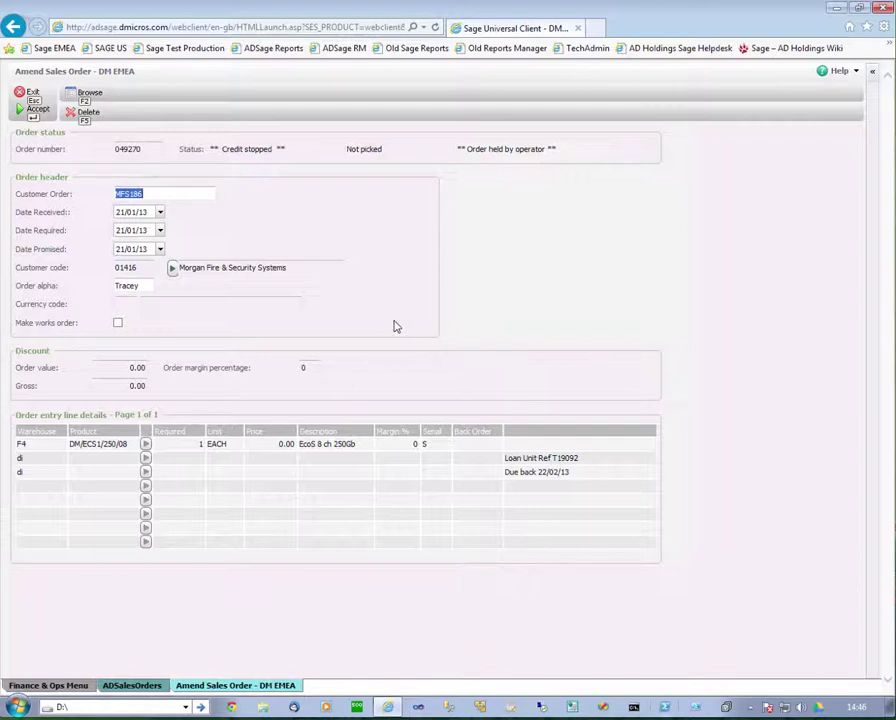
{"action": "left_click", "coordinate": [30, 94]}
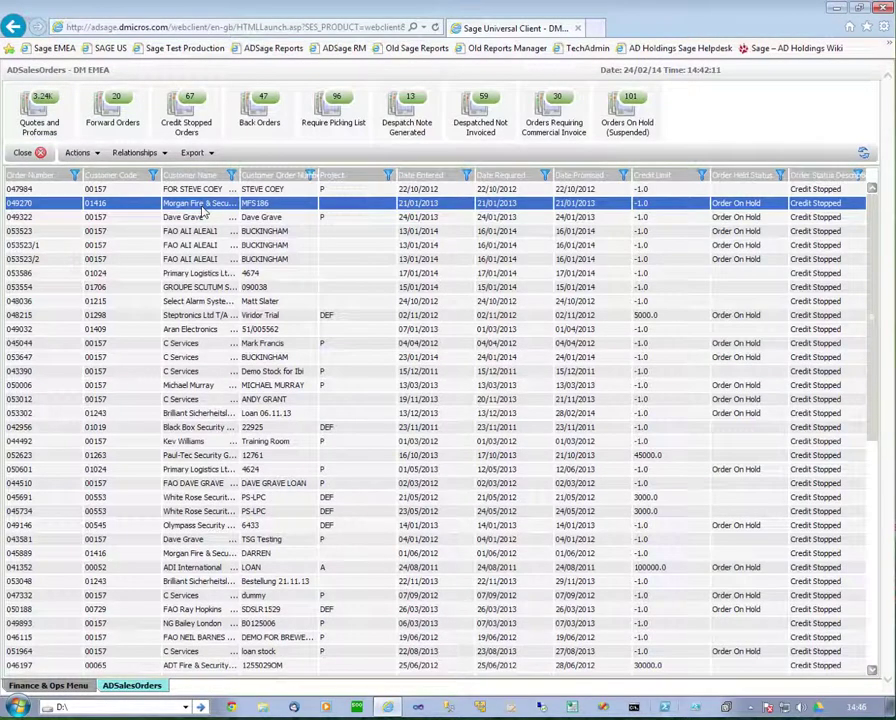
View the customer record behind the selected Morgan Fire & Security order, and return to the order list.
{"action": "left_click", "coordinate": [98, 154]}
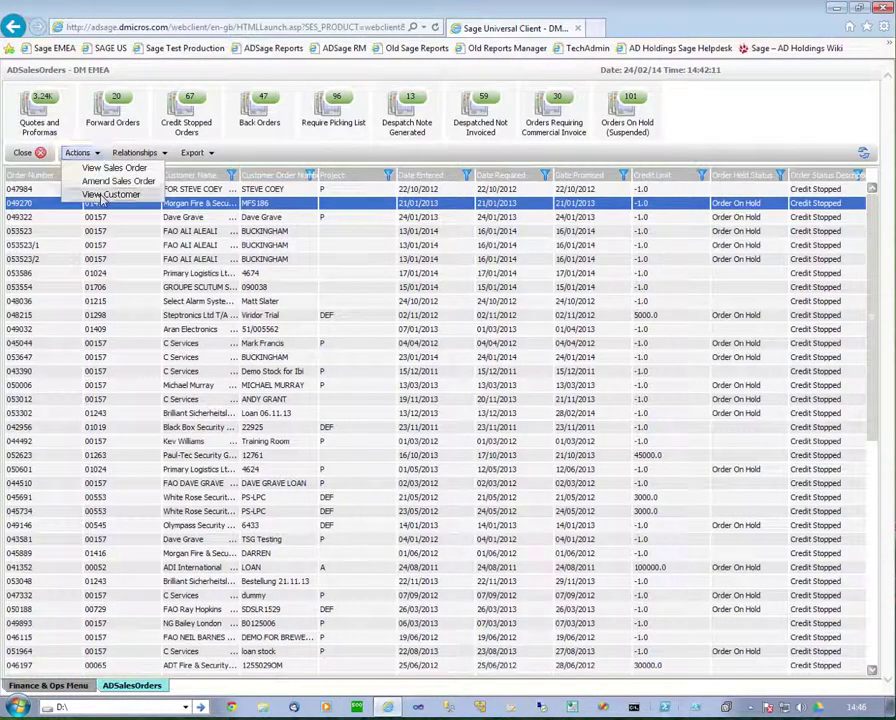
{"action": "left_click", "coordinate": [110, 194]}
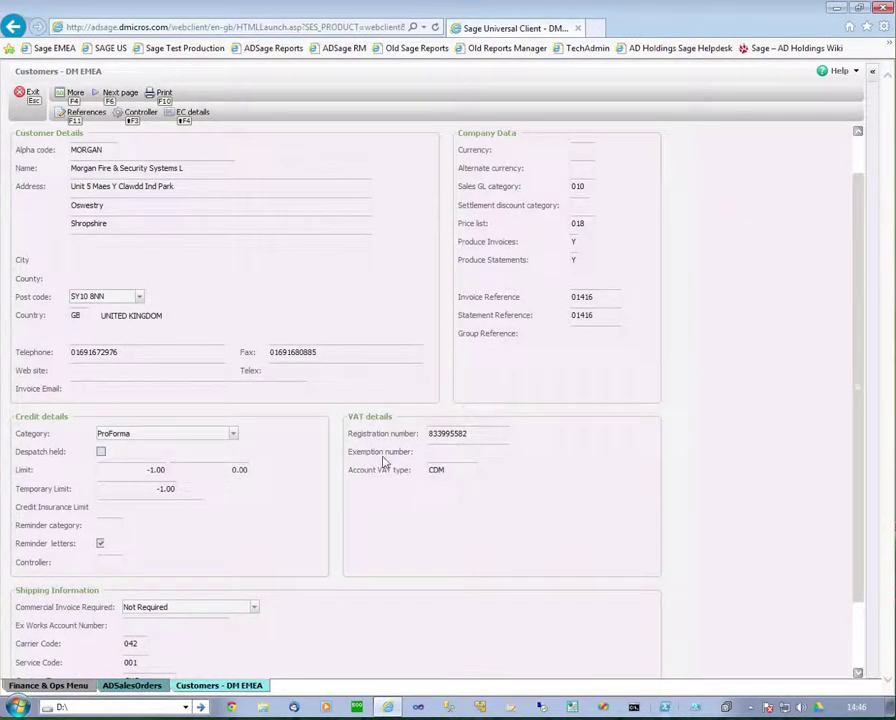
{"action": "left_click", "coordinate": [30, 93]}
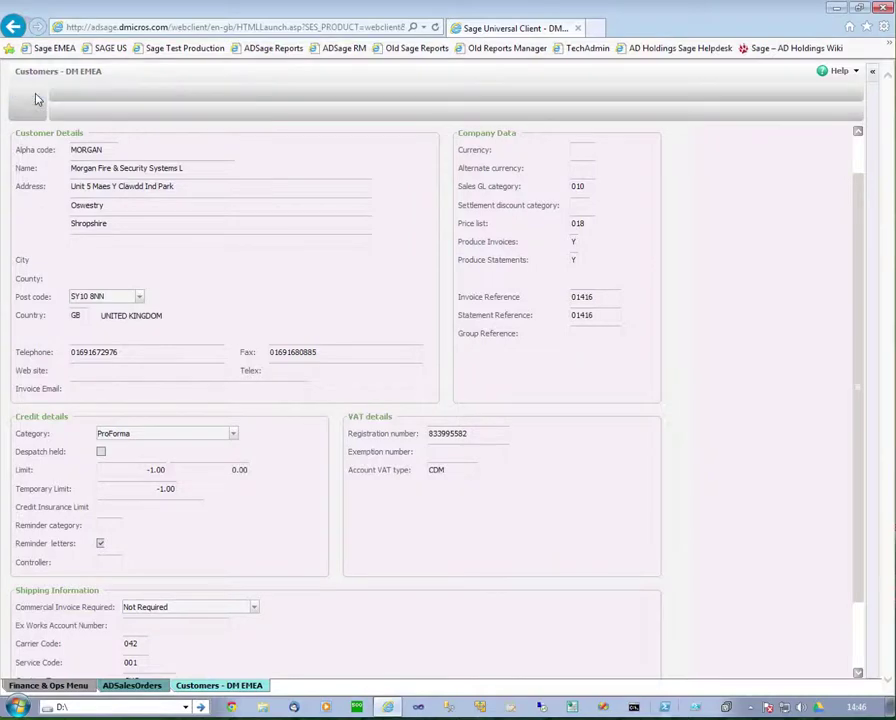
Try to generate a picking list for the Sothebys order in the Require Picking List orders, and dismiss the message.
{"action": "left_click", "coordinate": [270, 259]}
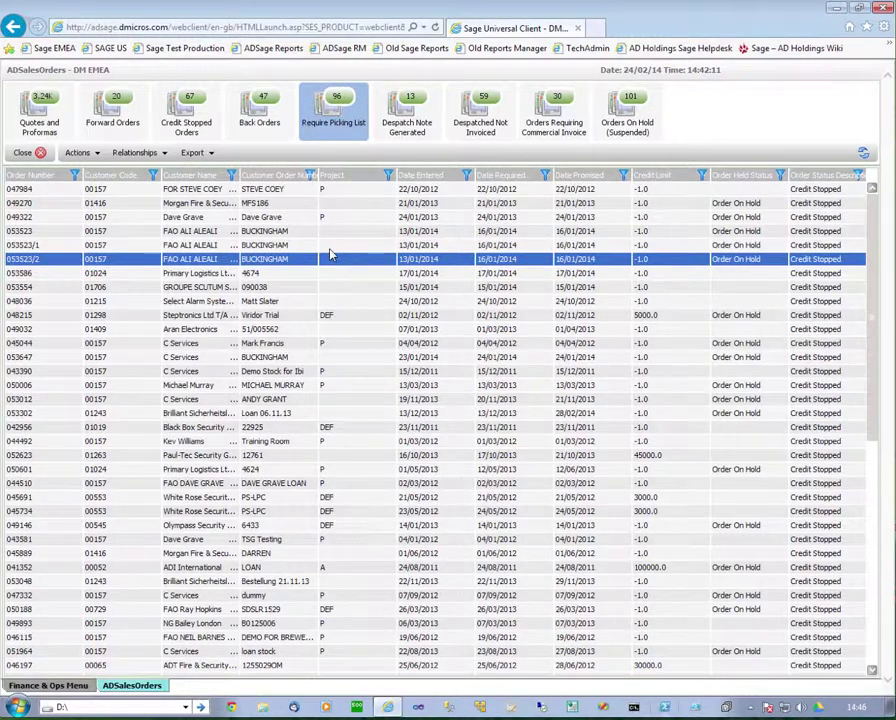
{"action": "left_click", "coordinate": [333, 112]}
{"action": "left_click", "coordinate": [308, 275]}
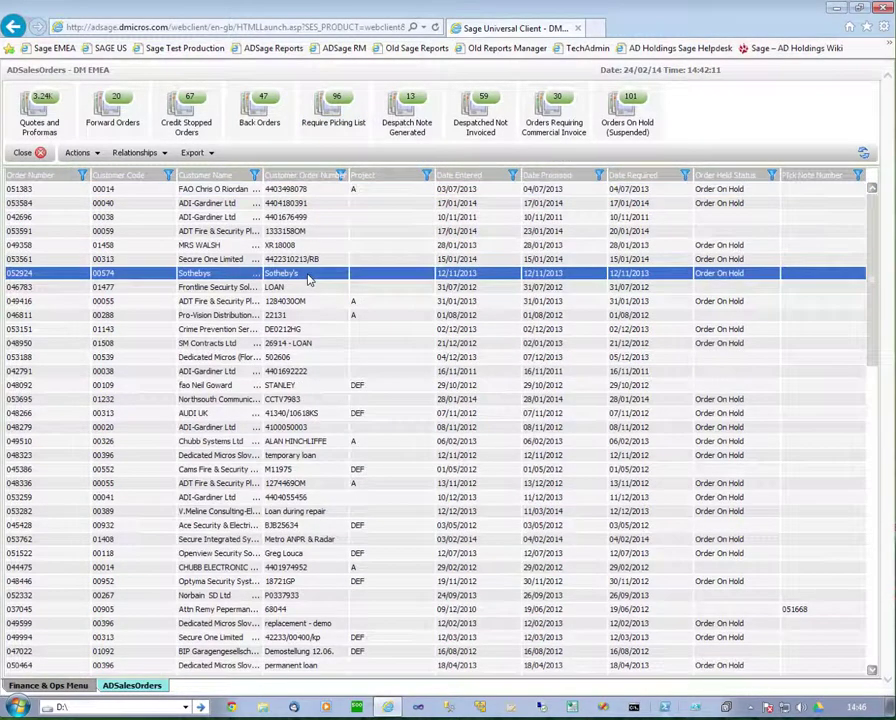
{"action": "right_click", "coordinate": [310, 272]}
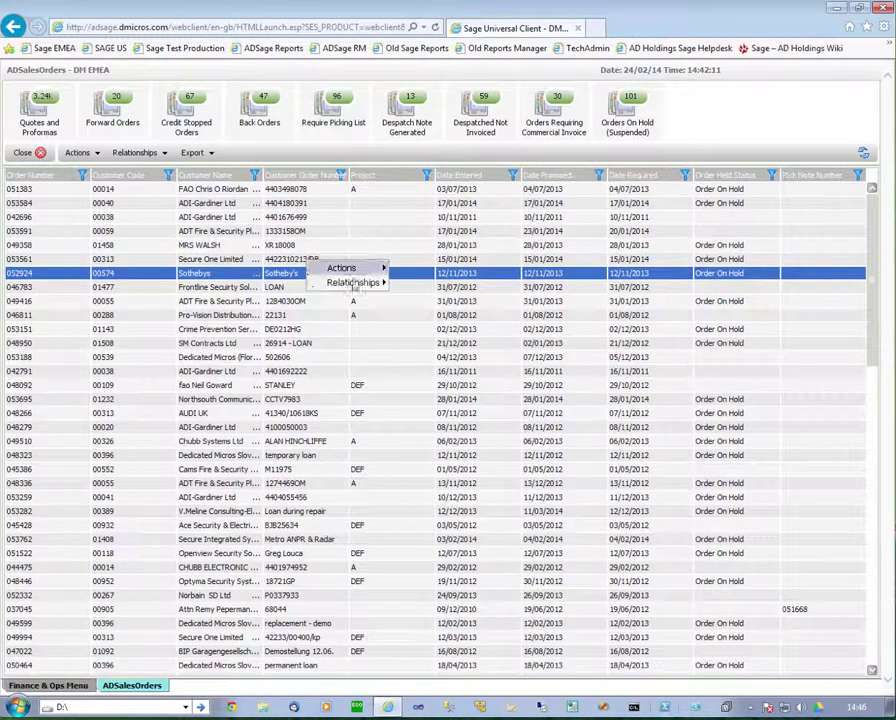
{"action": "mouse_move", "coordinate": [362, 274]}
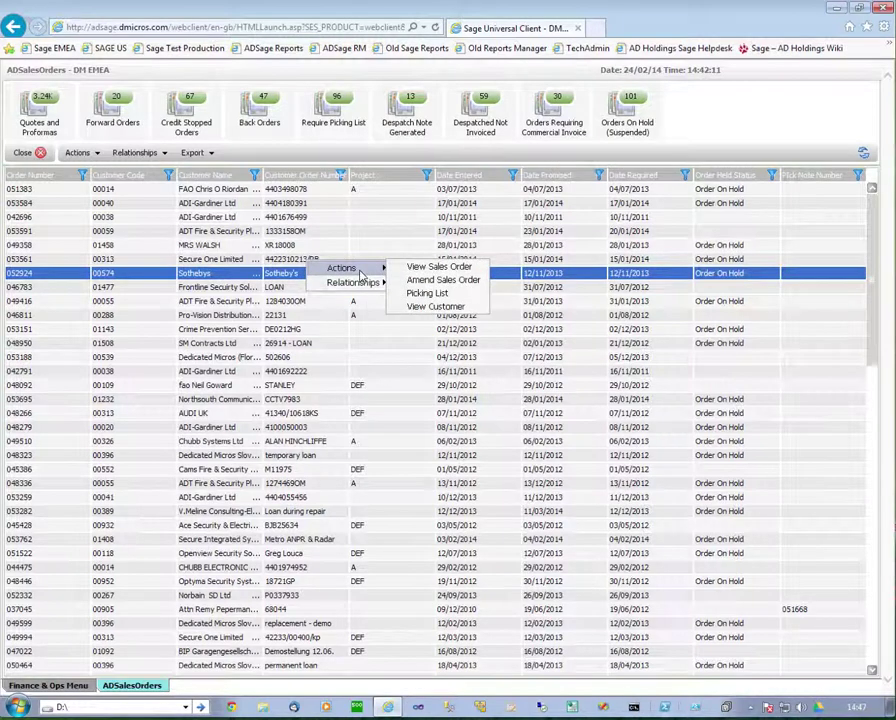
{"action": "left_click", "coordinate": [430, 296]}
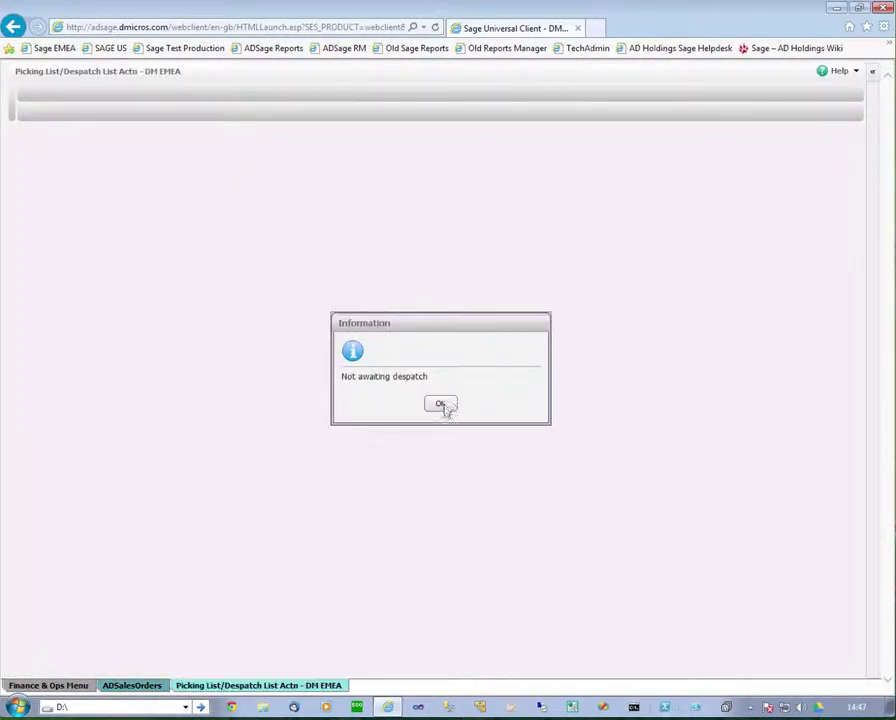
{"action": "left_click", "coordinate": [441, 404]}
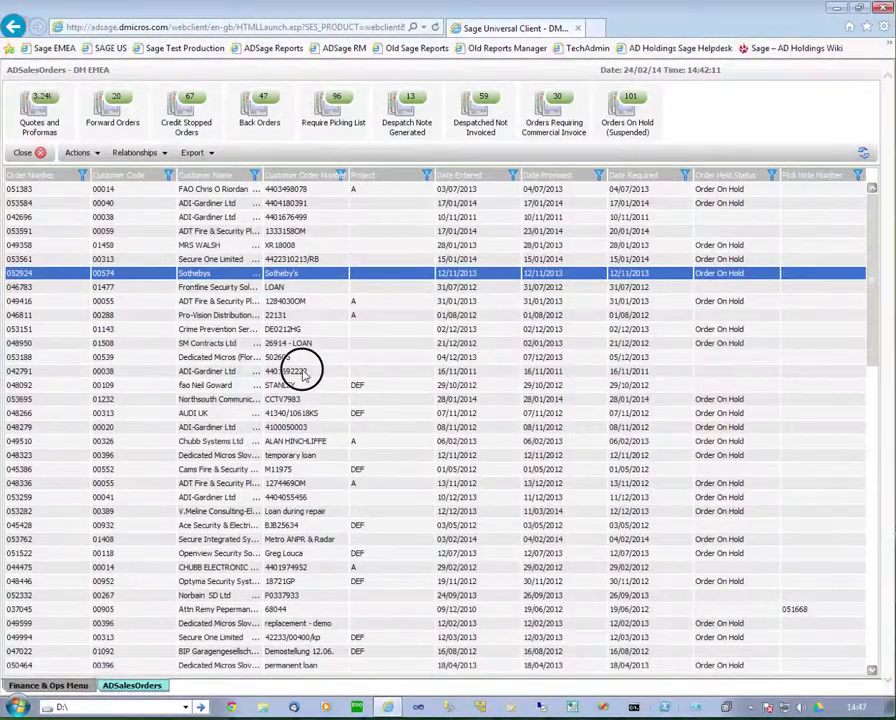
Generate a picking list for the ADI-Gardiner Ltd order entered 16/11/2011, view it on screen, and discard the print job.
{"action": "right_click", "coordinate": [303, 372]}
{"action": "mouse_move", "coordinate": [345, 364]}
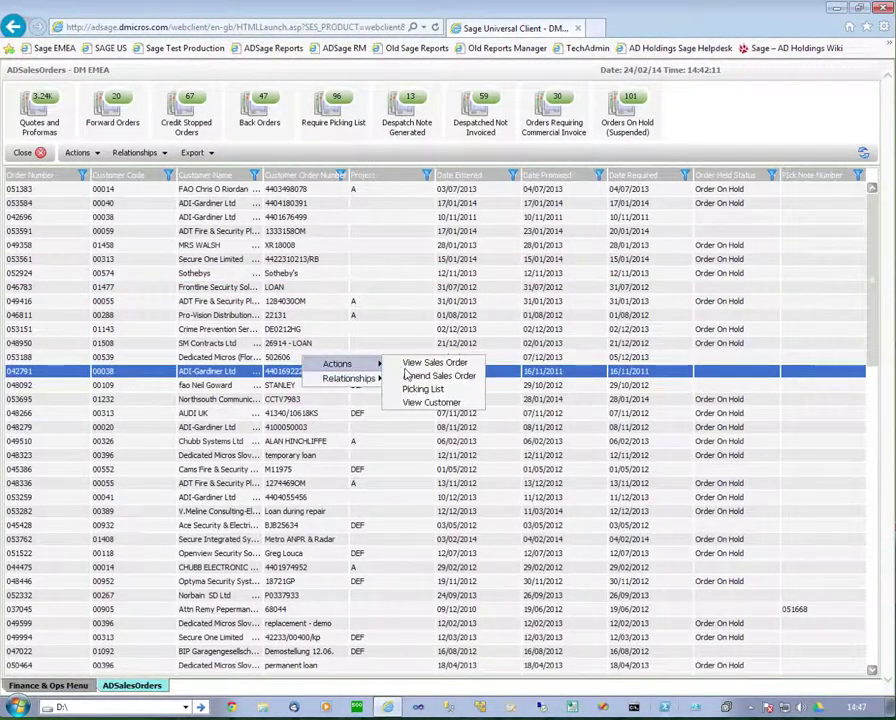
{"action": "left_click", "coordinate": [430, 401]}
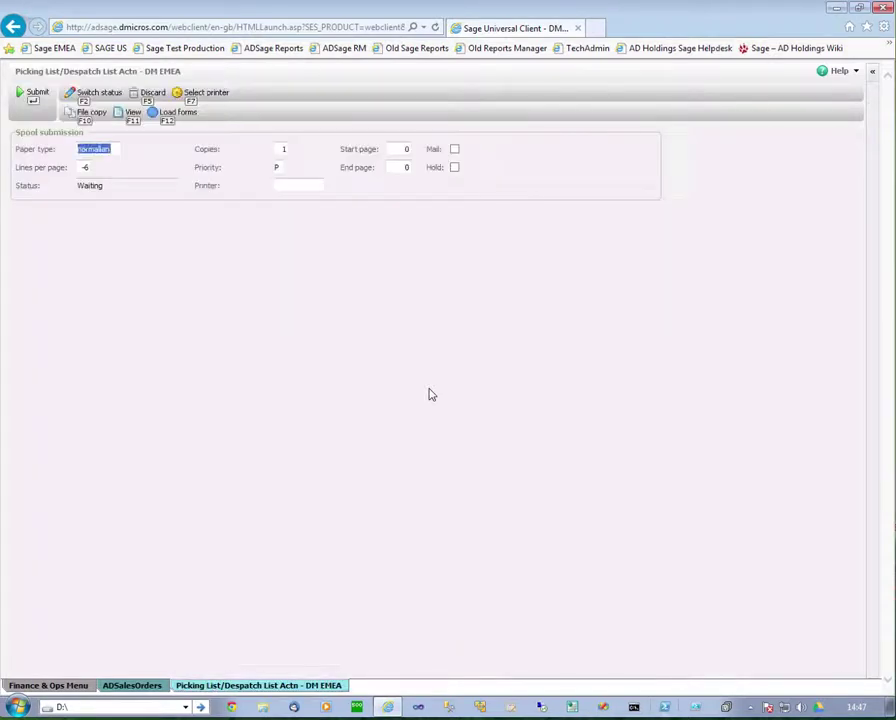
{"action": "left_click", "coordinate": [124, 113]}
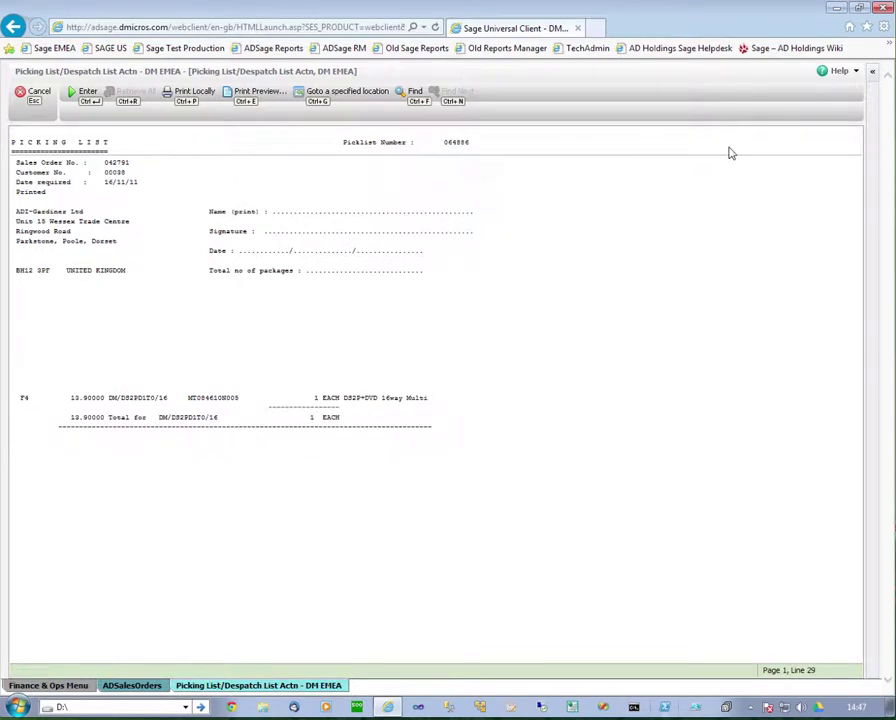
{"action": "left_click", "coordinate": [23, 97]}
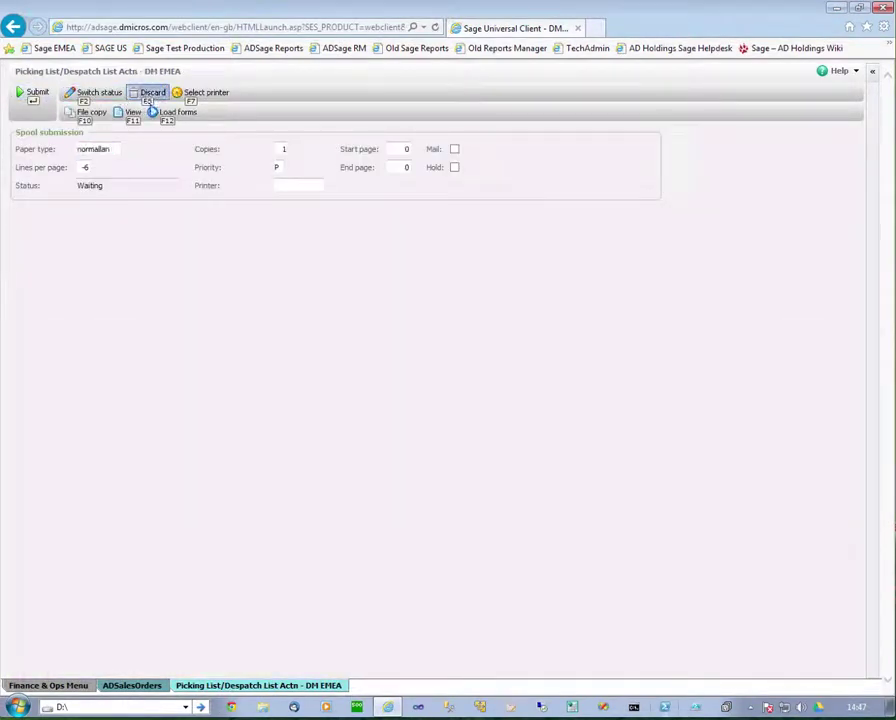
{"action": "left_click", "coordinate": [148, 97]}
Open the related Customers list for the ADT Fire & Security order entered 13/11/2012, and close that list.
{"action": "left_click", "coordinate": [385, 484]}
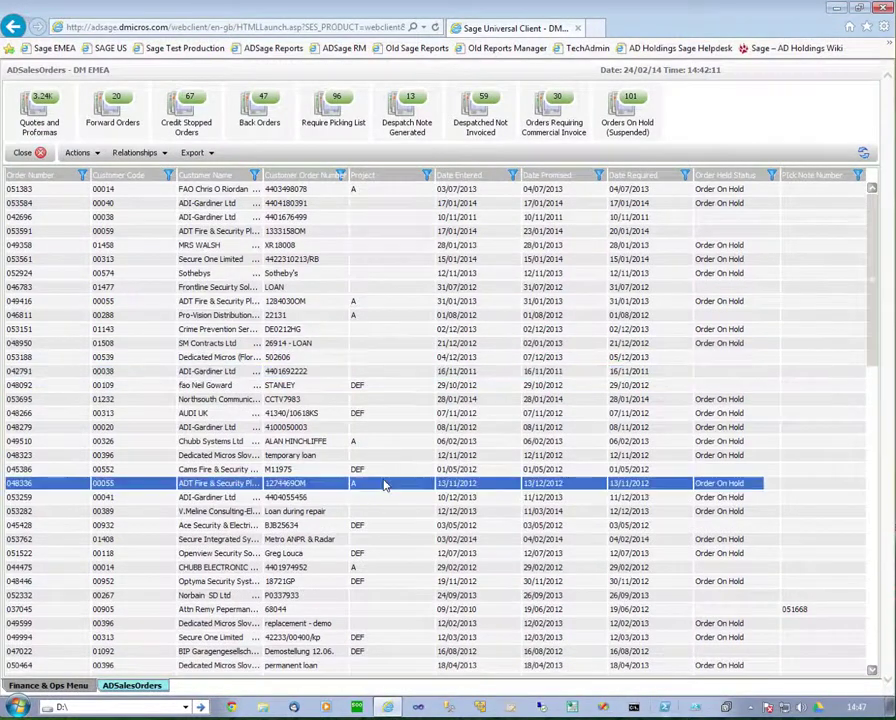
{"action": "left_click", "coordinate": [164, 155]}
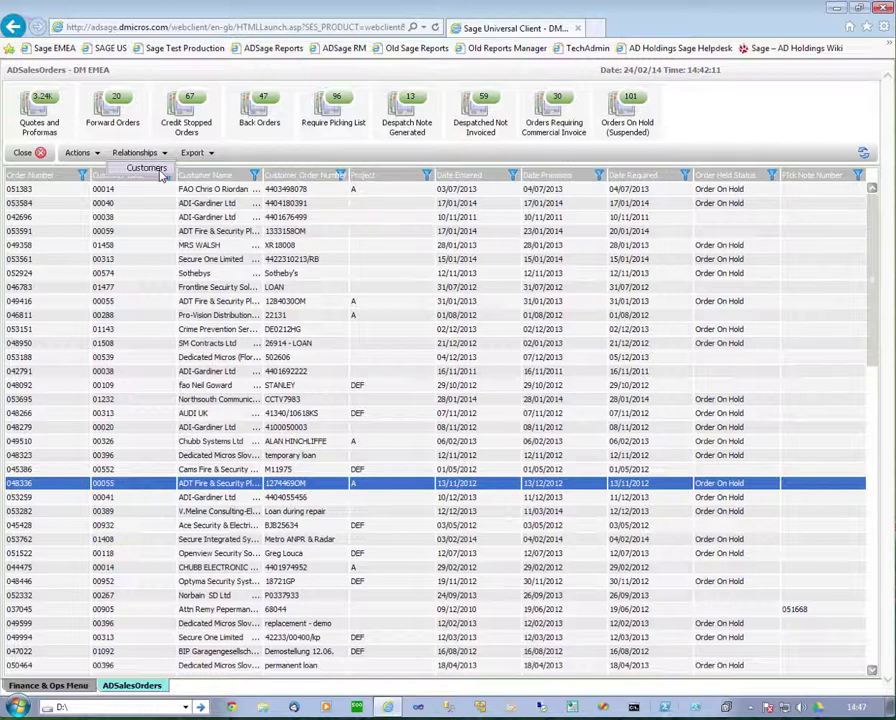
{"action": "left_click", "coordinate": [160, 174]}
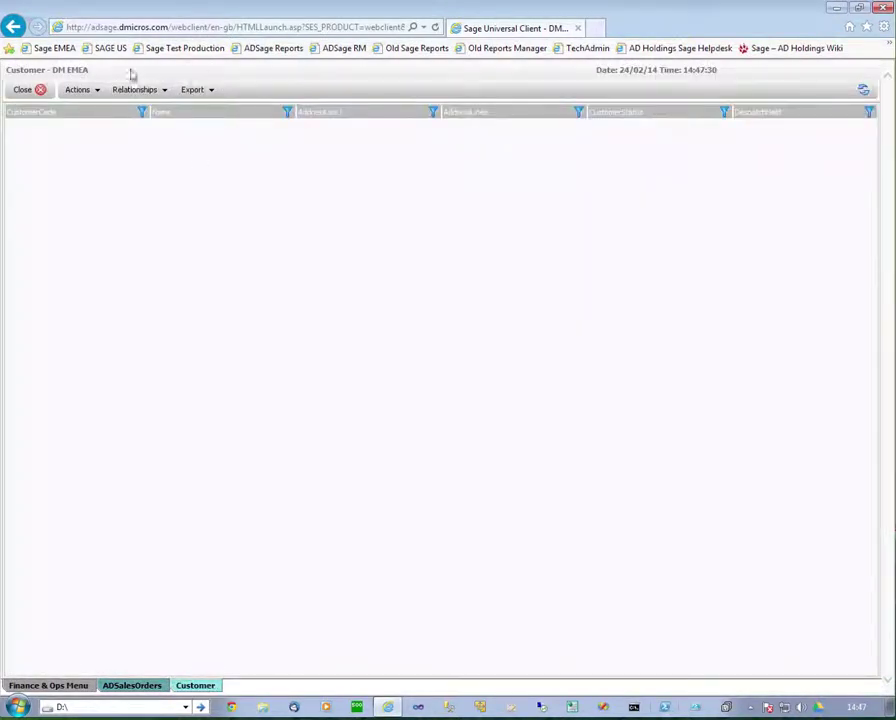
{"action": "left_click", "coordinate": [24, 90]}
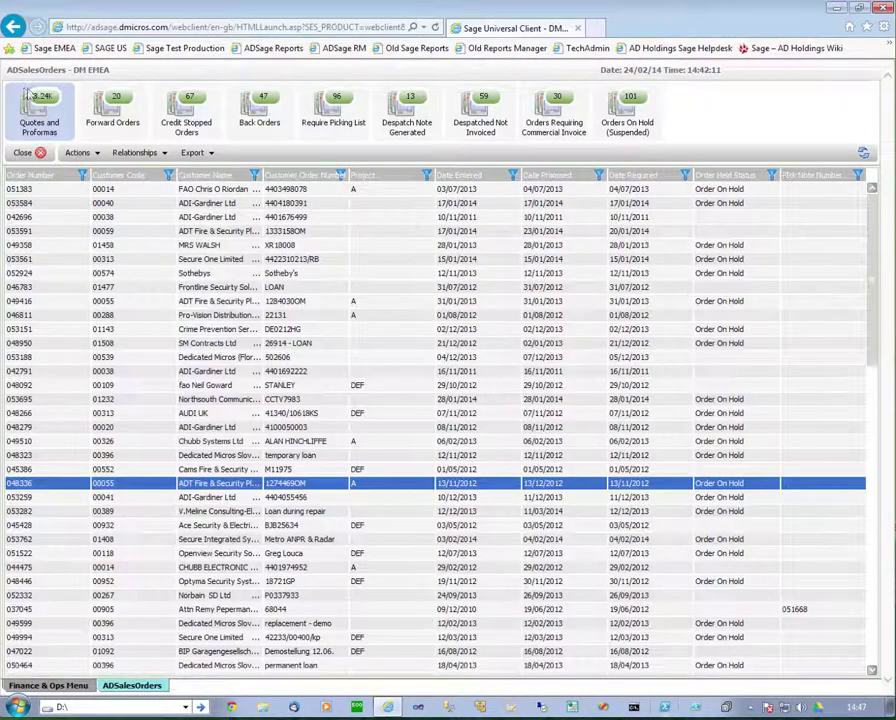
Switch from the Sales Orders list to the Customers list and open the related sales orders of ADI-Gardiner Ltd, Transpennine Trading.
{"action": "left_click", "coordinate": [22, 152]}
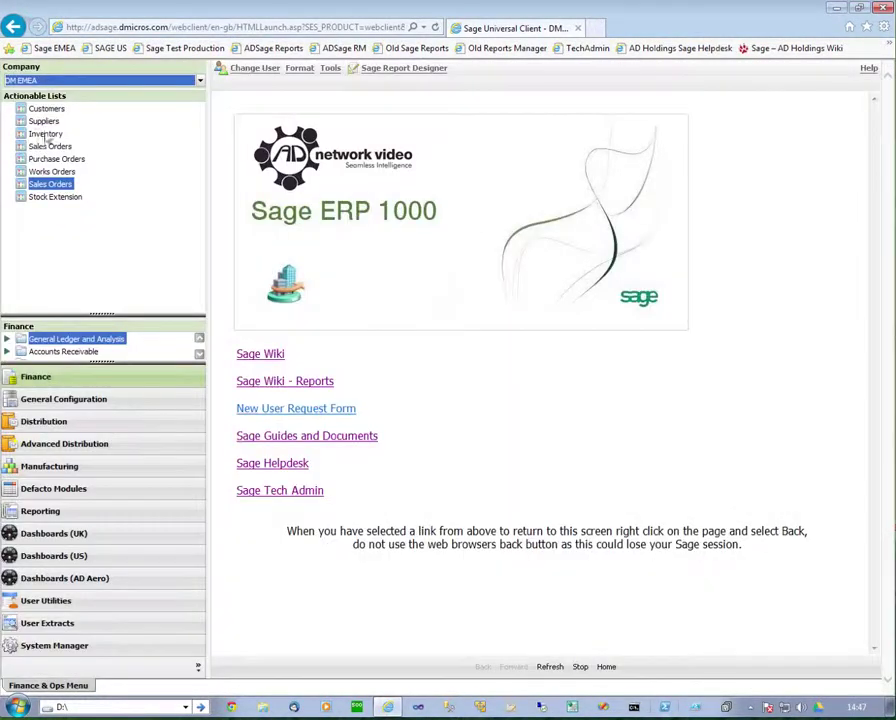
{"action": "left_click", "coordinate": [44, 110]}
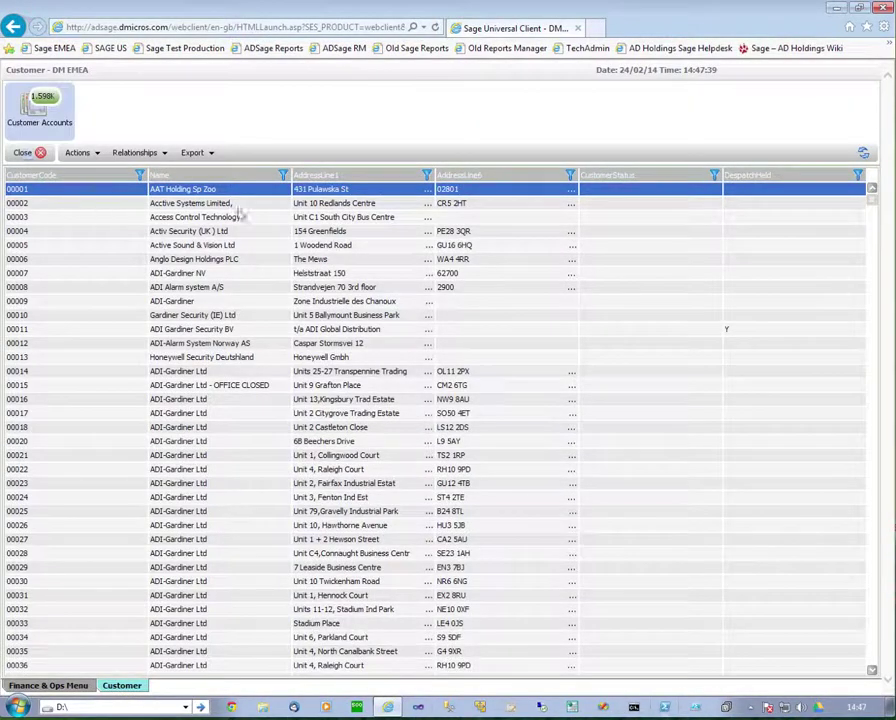
{"action": "left_click", "coordinate": [88, 373]}
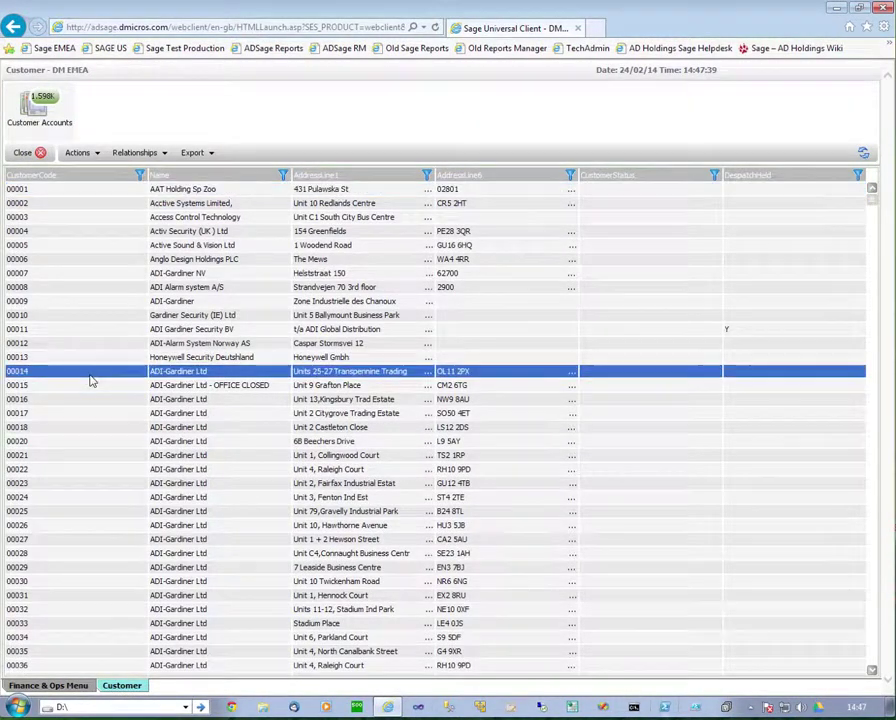
{"action": "left_click", "coordinate": [140, 153]}
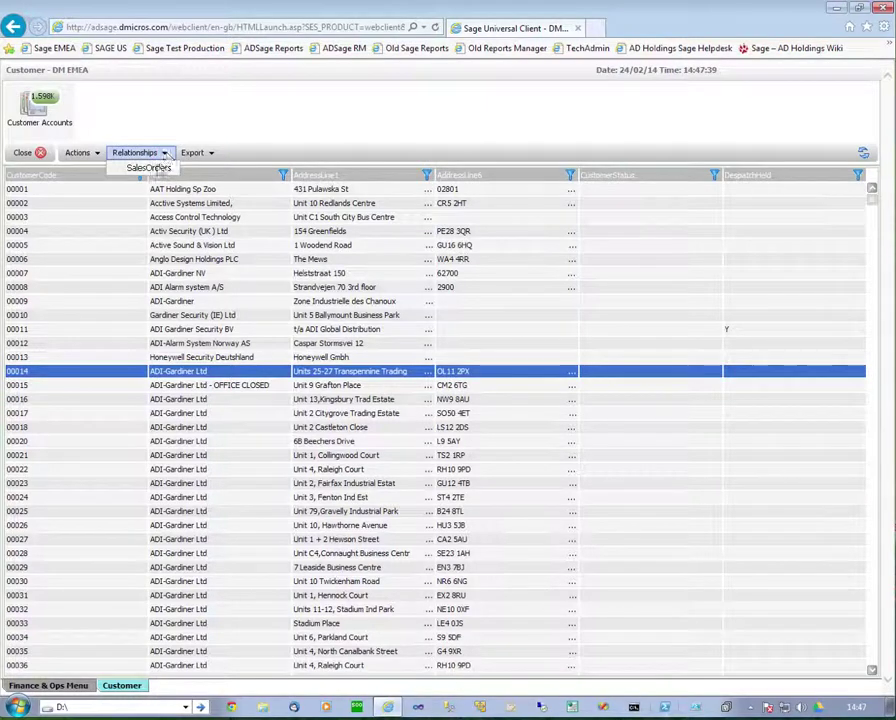
{"action": "left_click", "coordinate": [157, 168]}
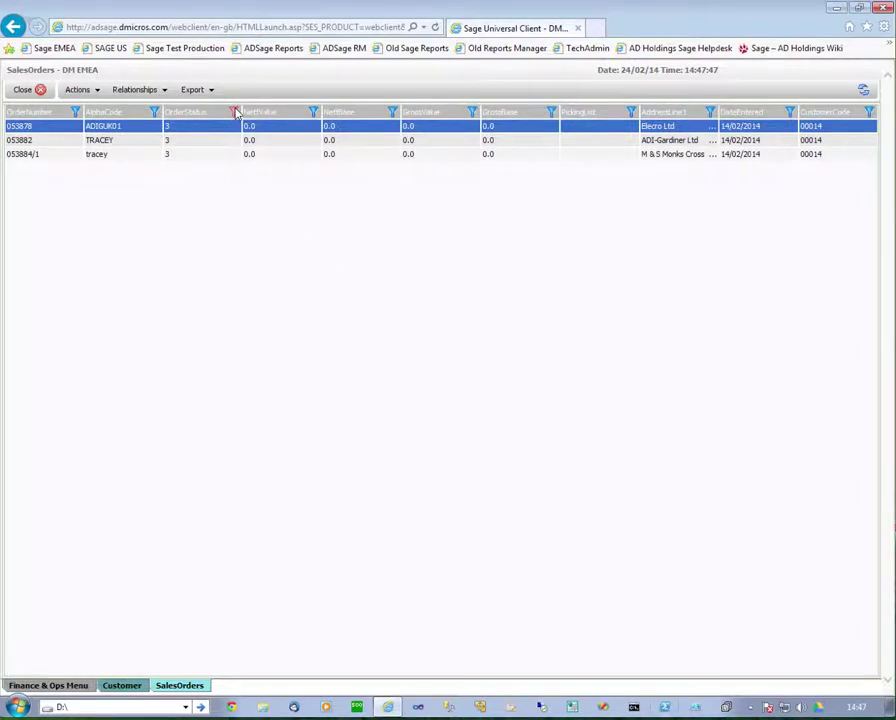
Extend the OrderStatus range filter to an inclusive upper value of 8 and apply it to the related orders.
{"action": "left_click", "coordinate": [235, 112]}
{"action": "left_click", "coordinate": [308, 262]}
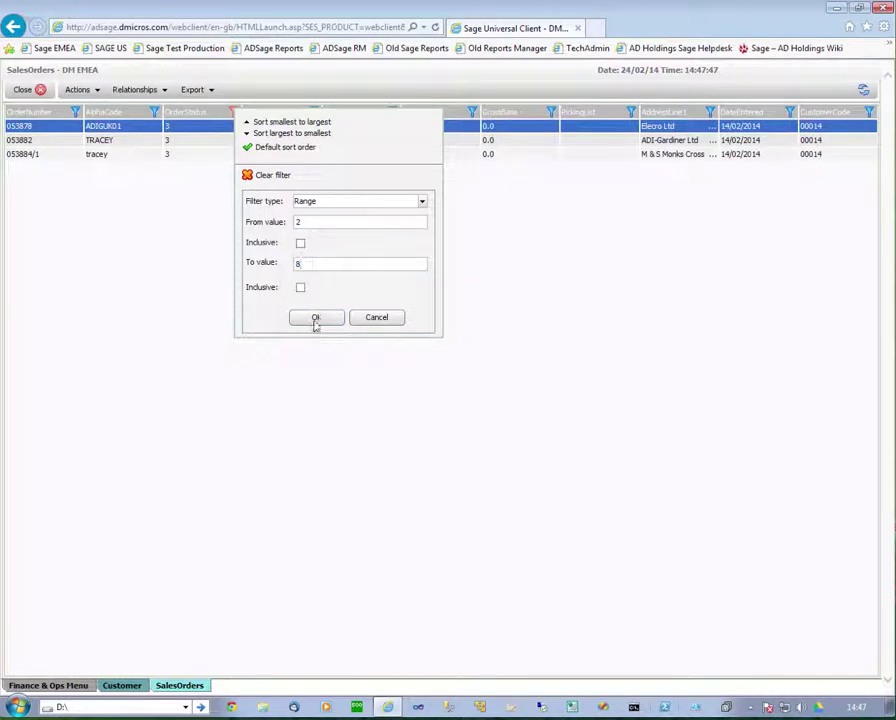
{"action": "left_click", "coordinate": [300, 288]}
{"action": "left_click", "coordinate": [315, 318]}
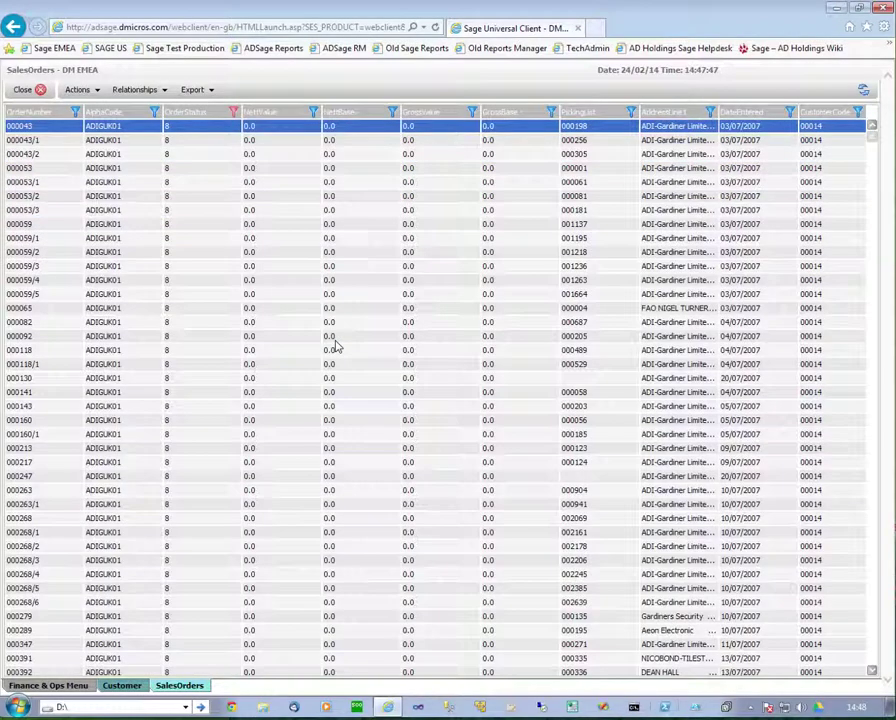
Browse the filtered sales orders, and close both the related orders and the Customers list.
{"action": "left_click", "coordinate": [329, 338]}
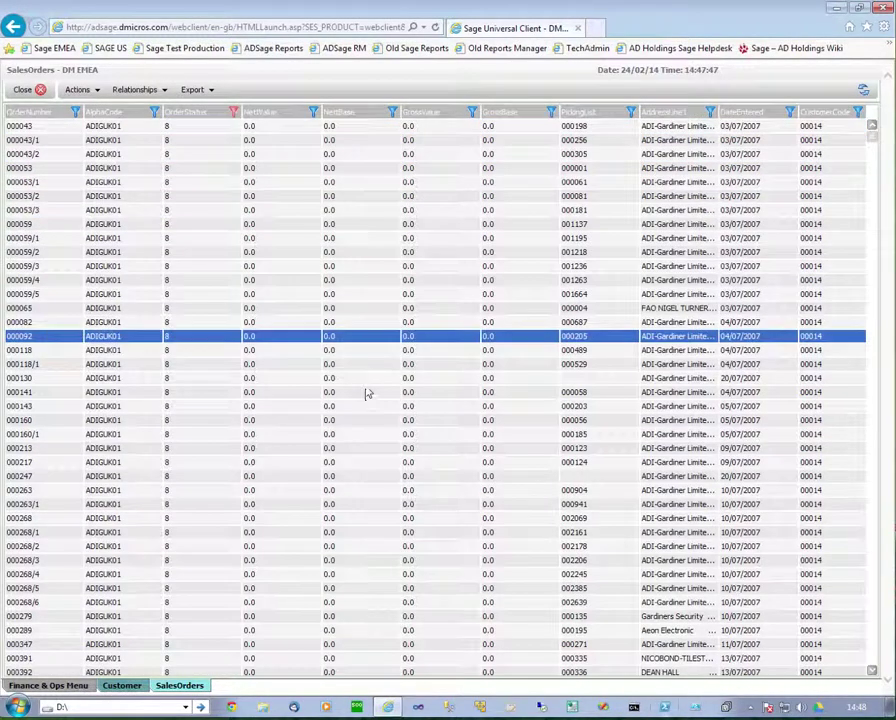
{"action": "scroll", "coordinate": [367, 393], "scroll_direction": "down", "scroll_amount": 15}
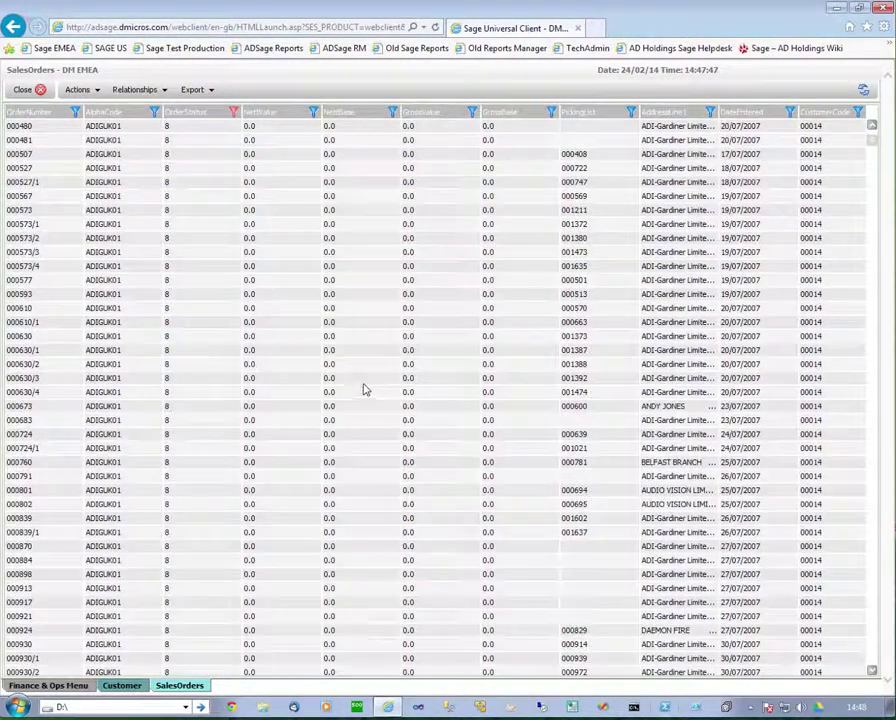
{"action": "left_click", "coordinate": [38, 90]}
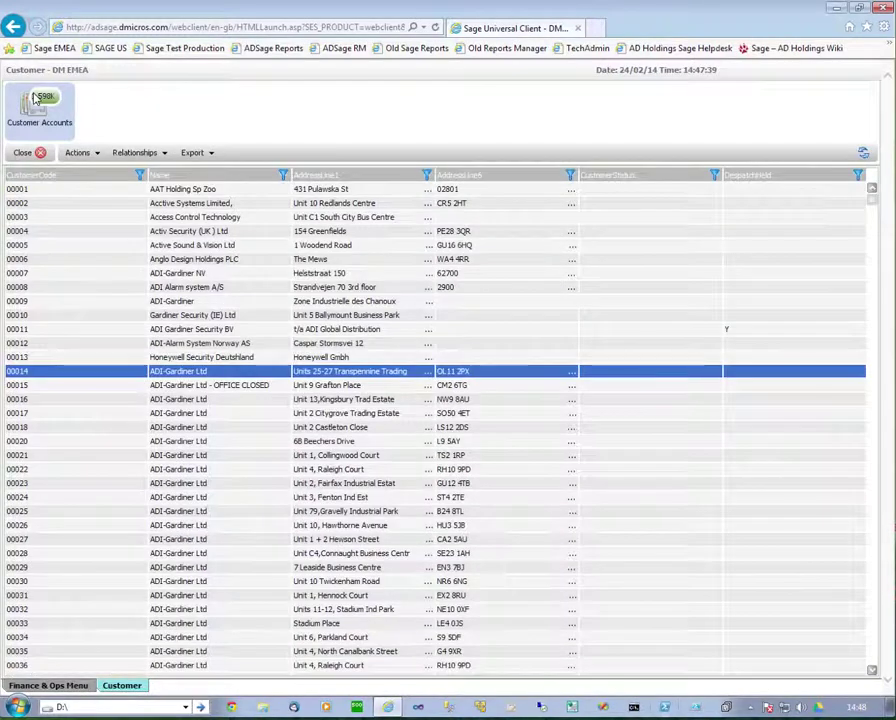
{"action": "left_click", "coordinate": [40, 152]}
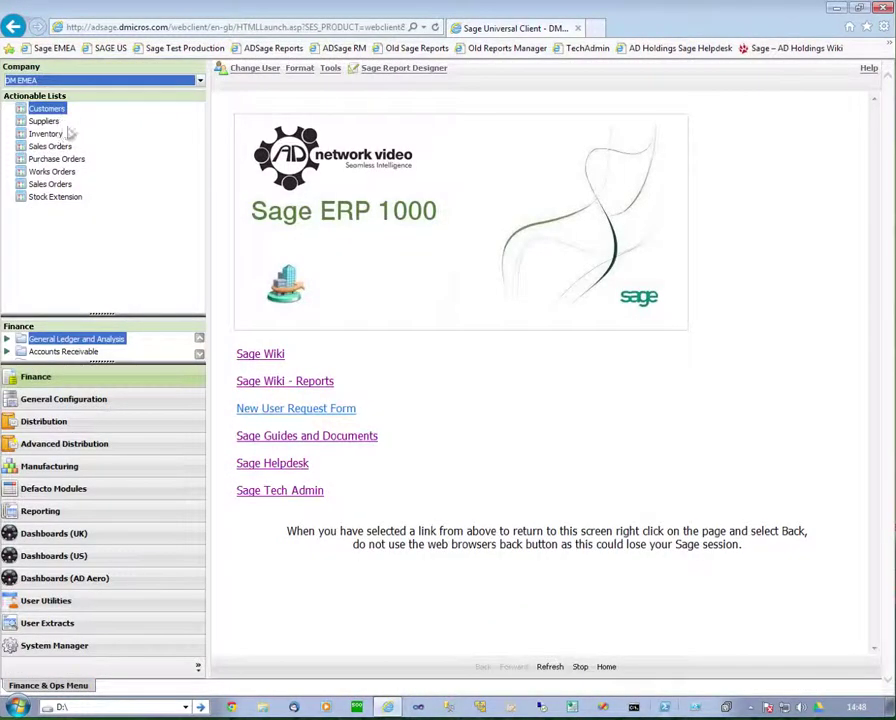